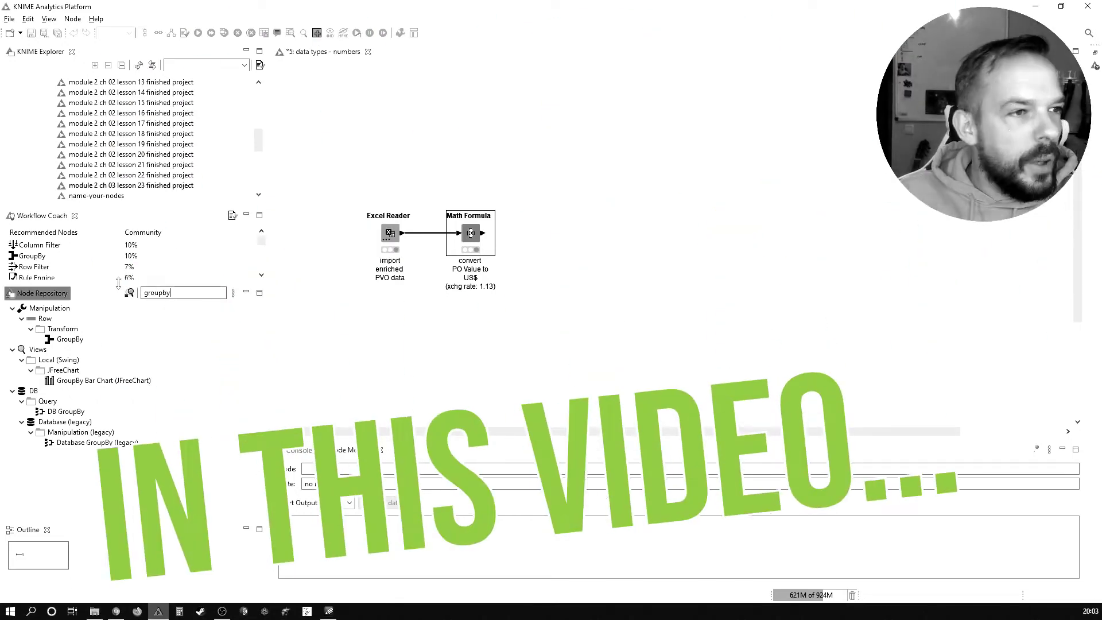
Check the executed Excel Reader node's output: 1000 rows, 10 columns of enriched PVO data
click(93, 343)
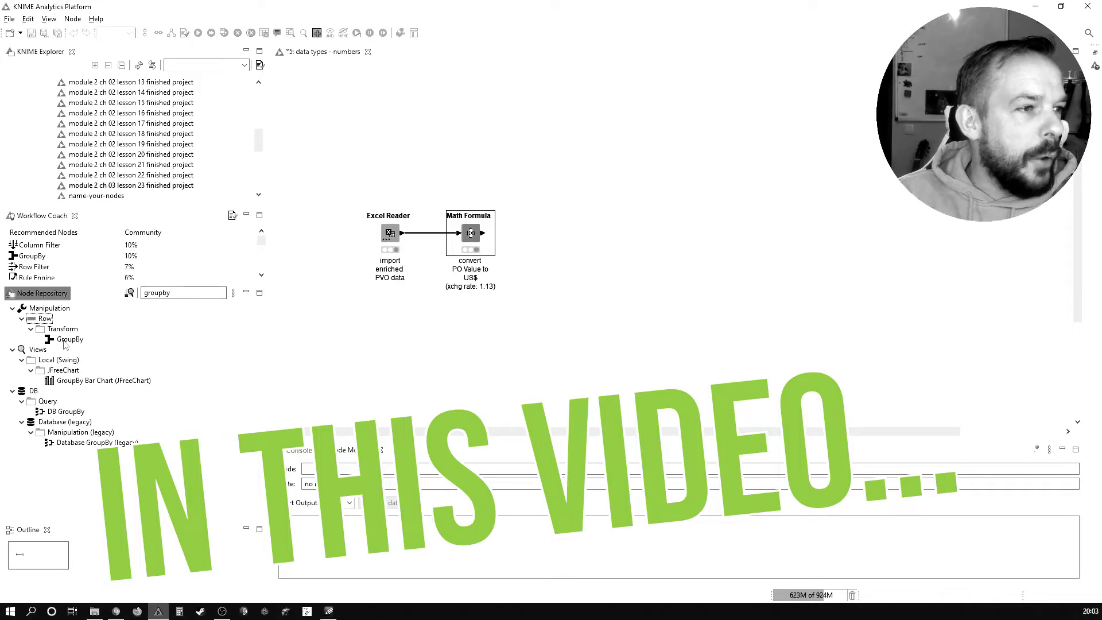
double_click(70, 340)
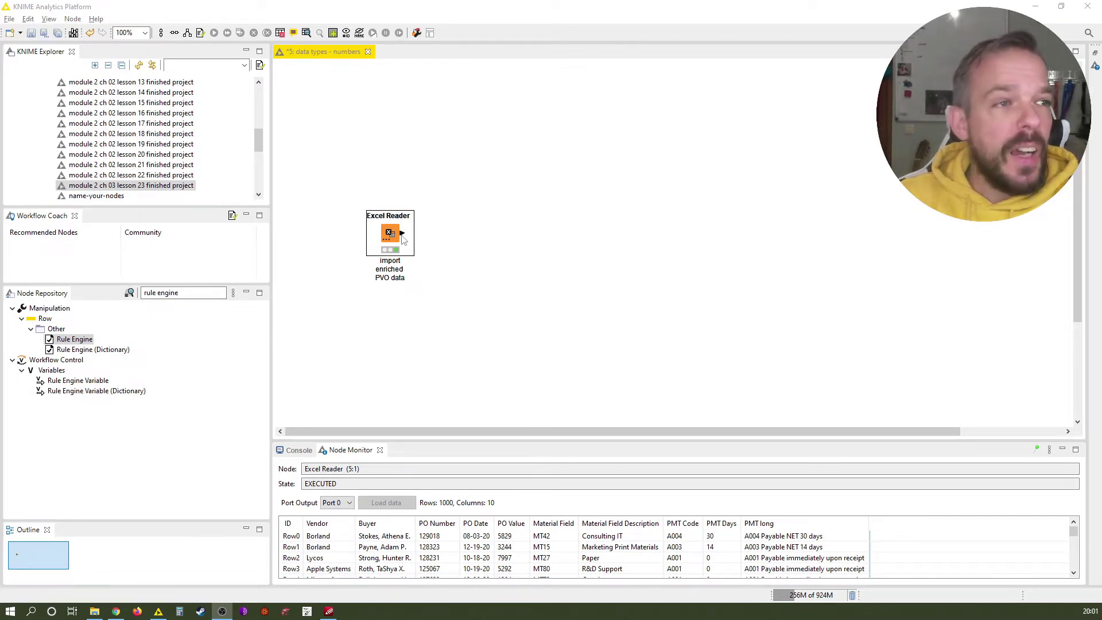
click(461, 309)
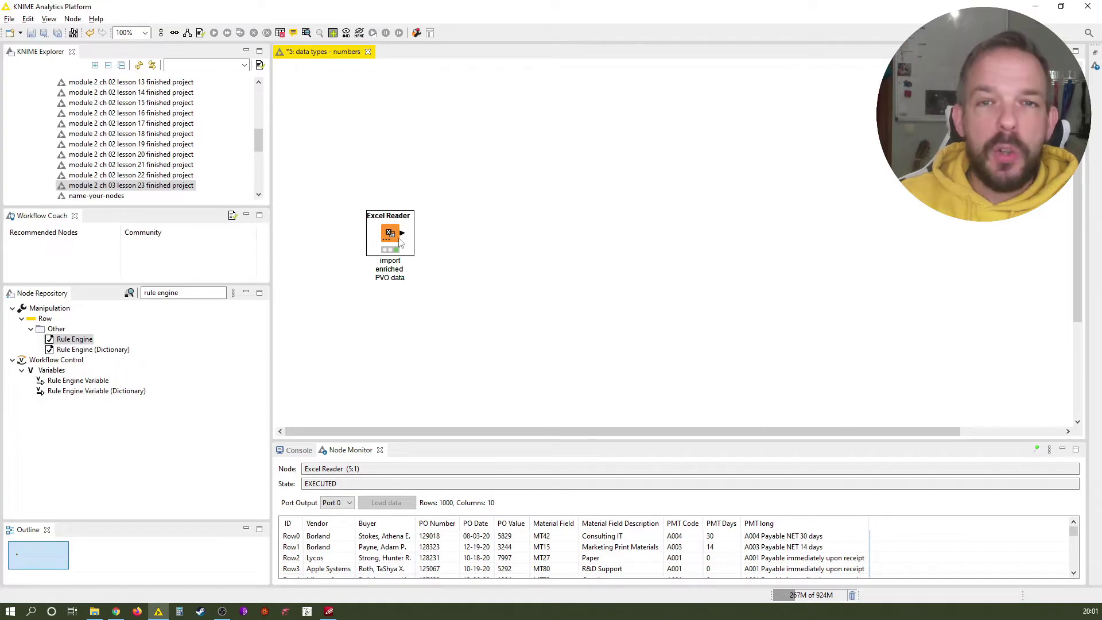
double_click(401, 240)
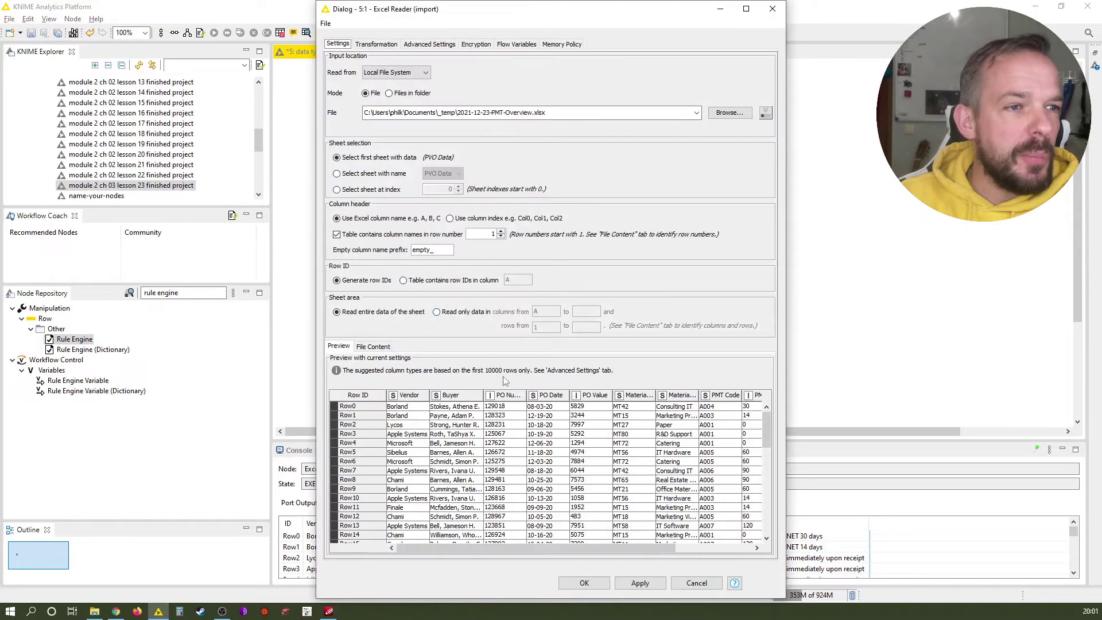
drag(414, 548, 492, 547)
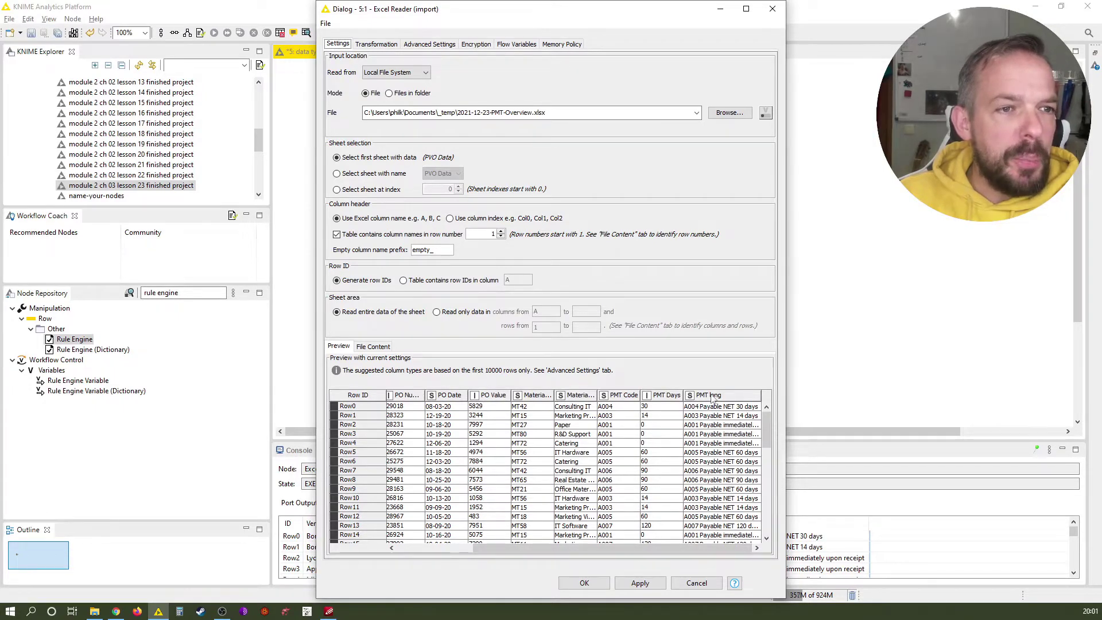
click(697, 583)
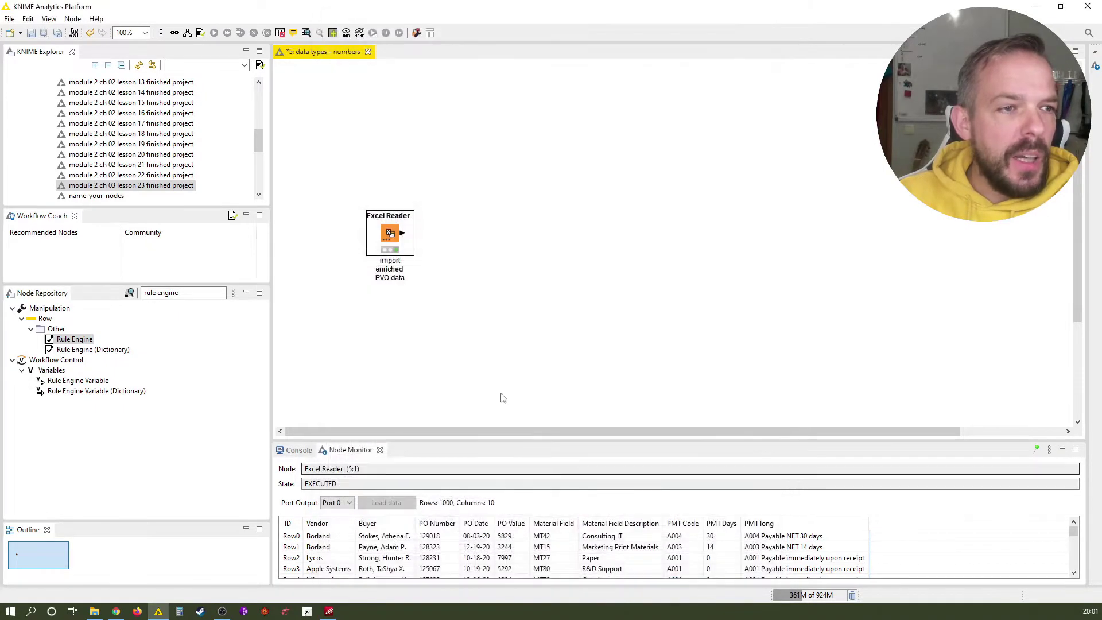
right_click(390, 235)
click(454, 524)
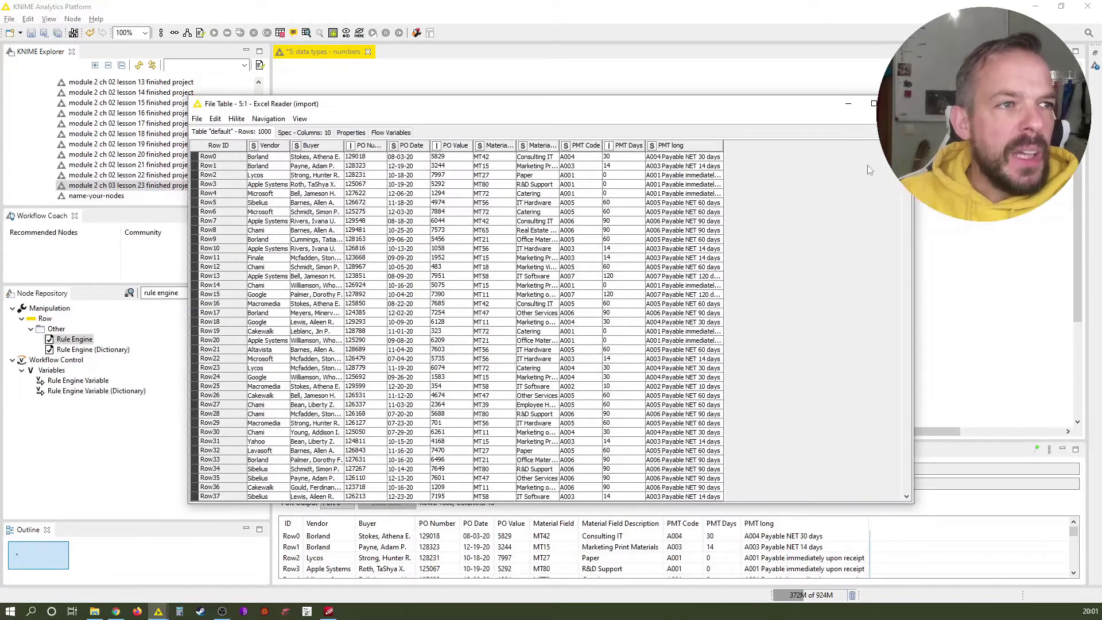
click(900, 103)
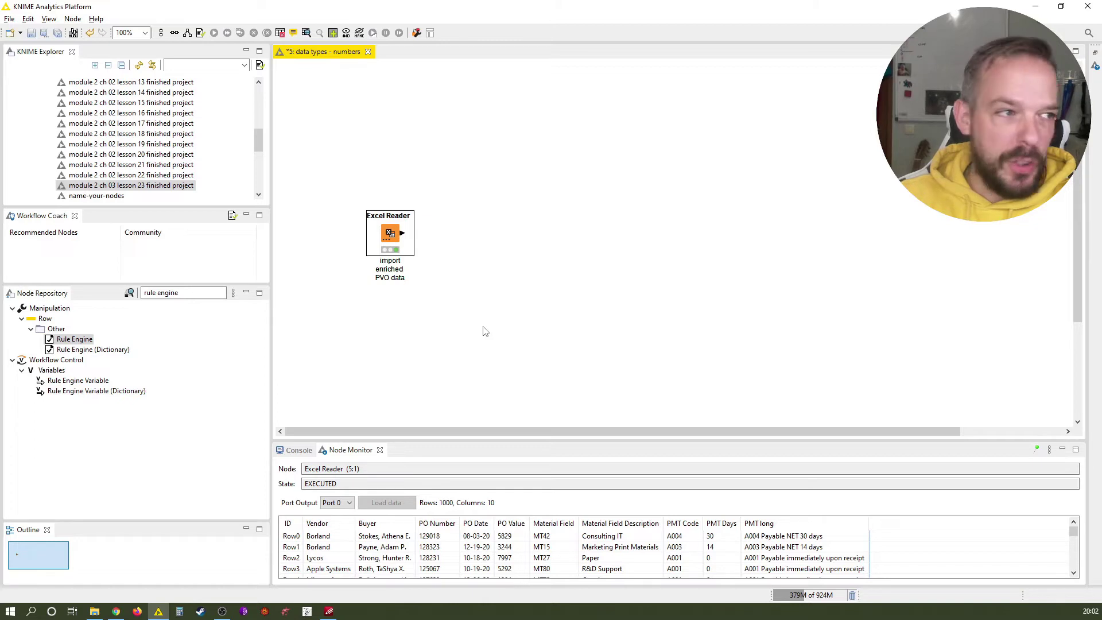
Find Math Formula with a 'math for' search, add it after the Excel Reader, and nudge it right
click(80, 295)
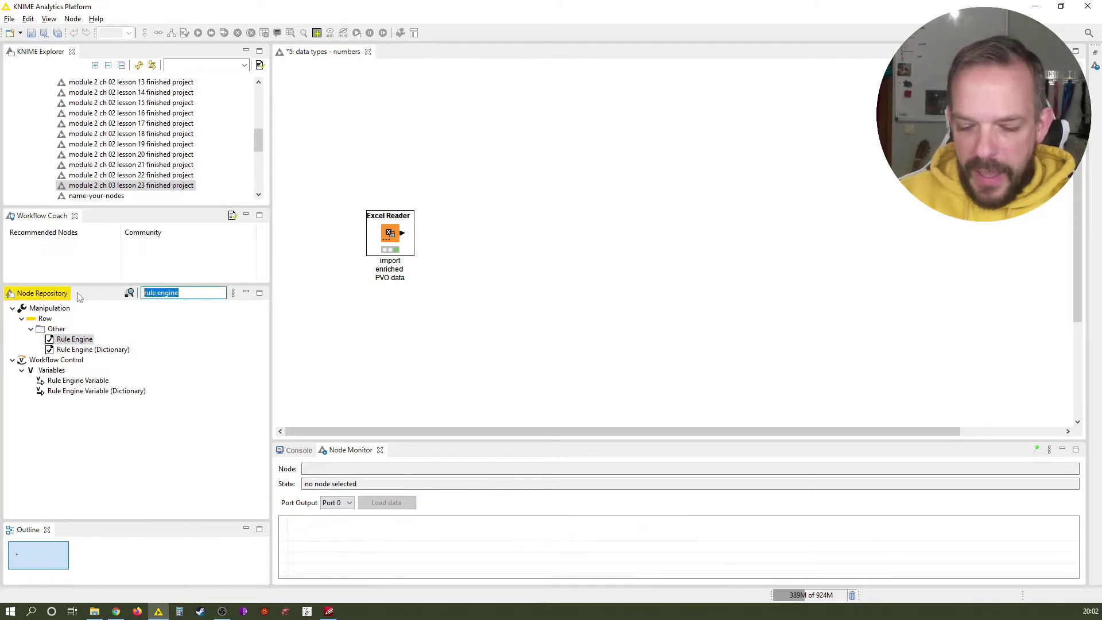
text(math for)
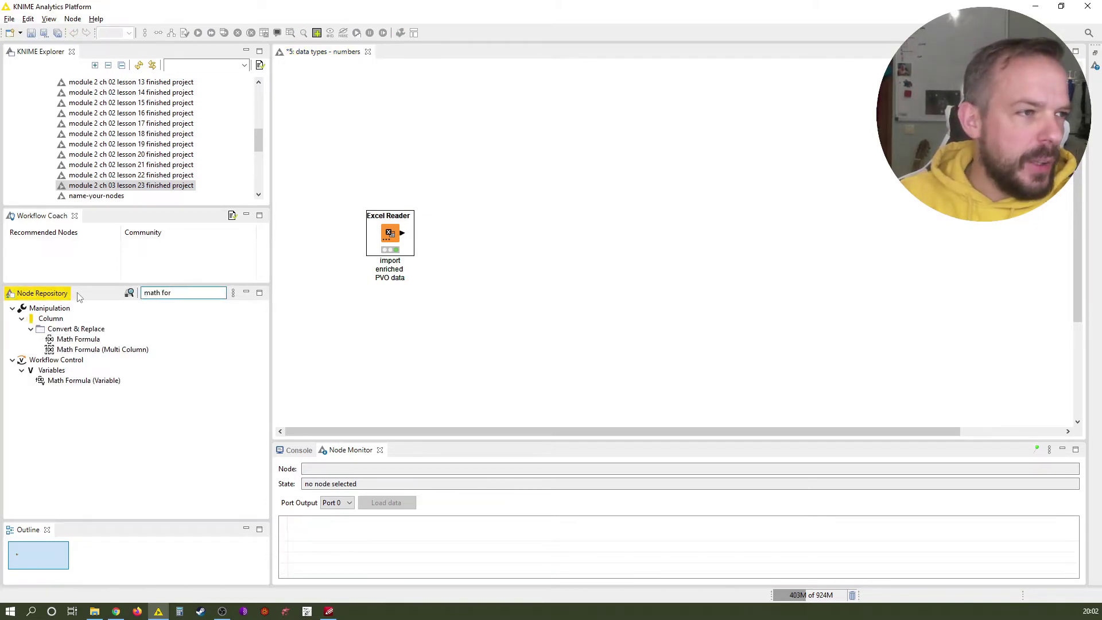
double_click(79, 339)
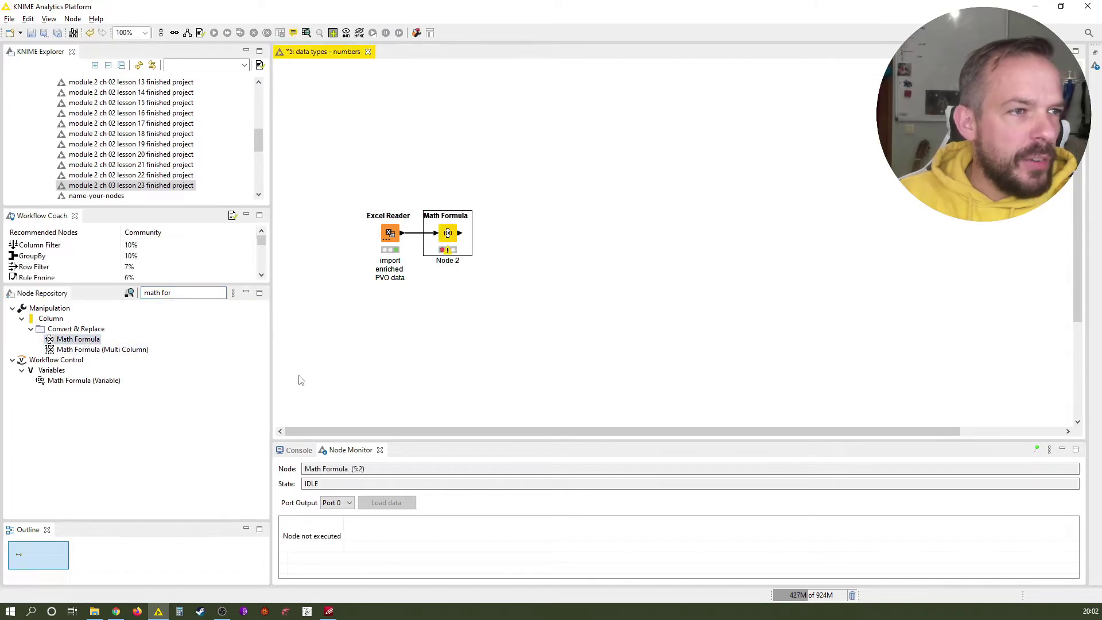
key(Right)
key(Right)
key(Right)
key(Right)
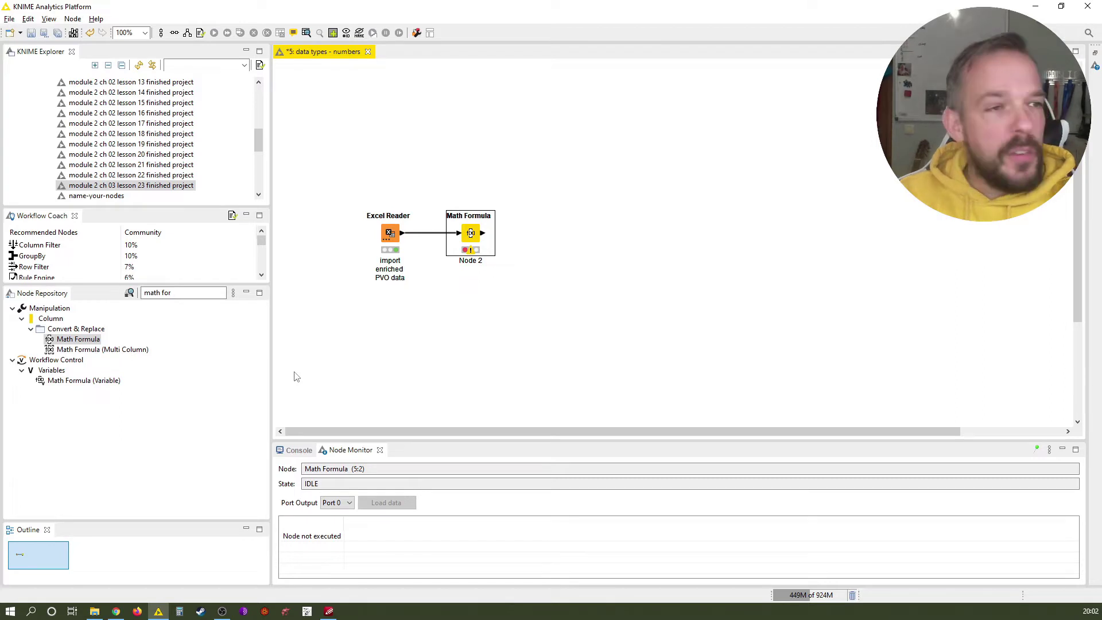
Label the Math Formula node 'convert PO Value to US$ (xchg rate: 1.13)' across four lines
key(F2)
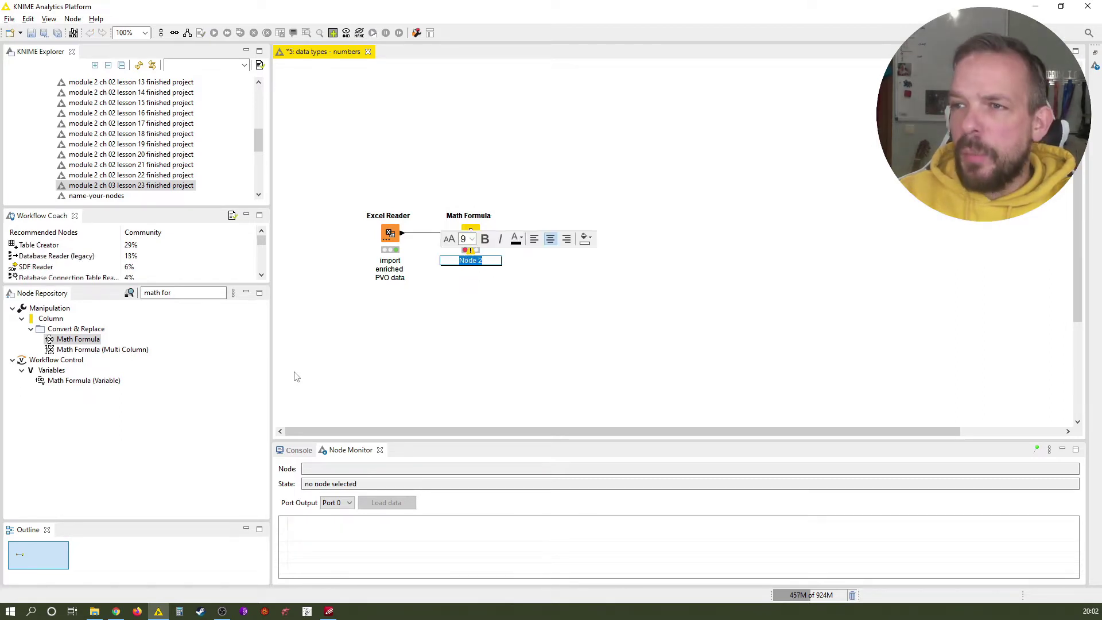
text(convertr)
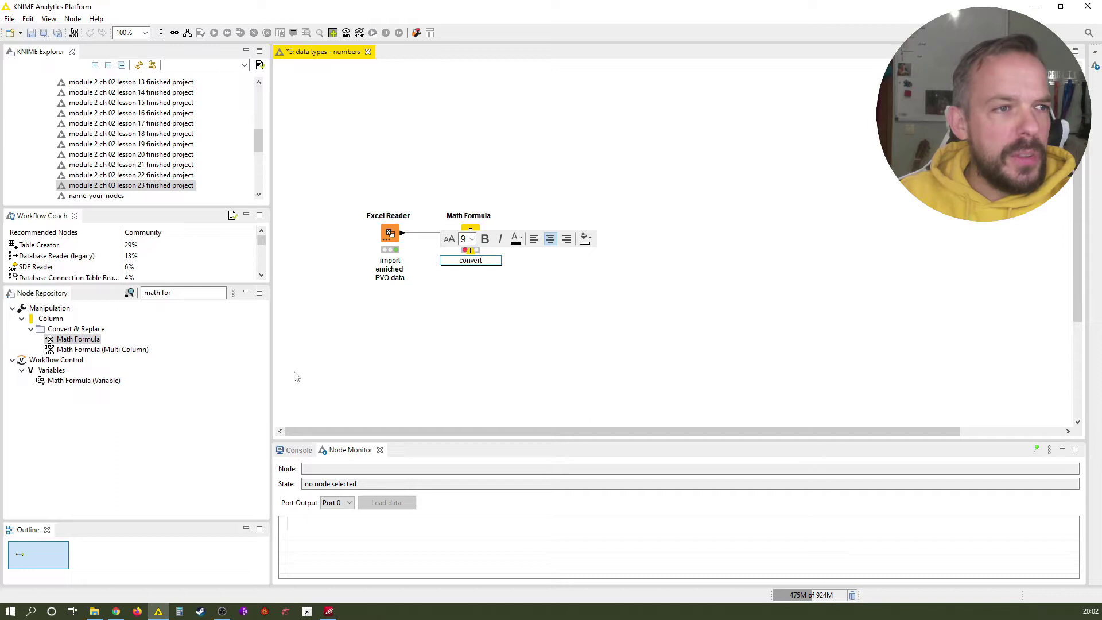
key(Return)
text(PO V)
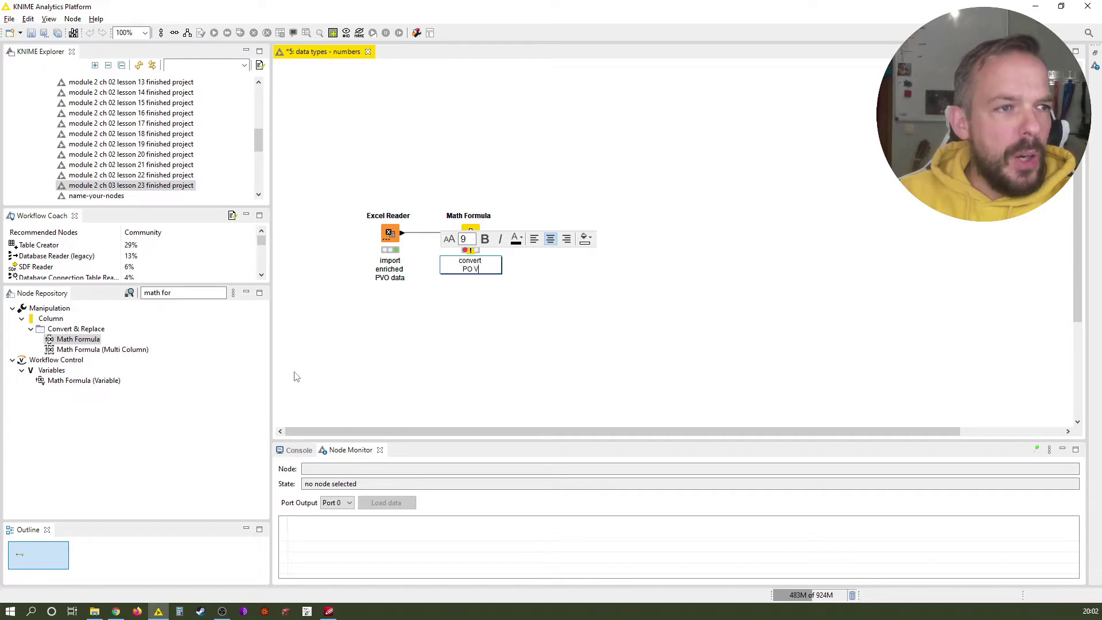
text(alue )
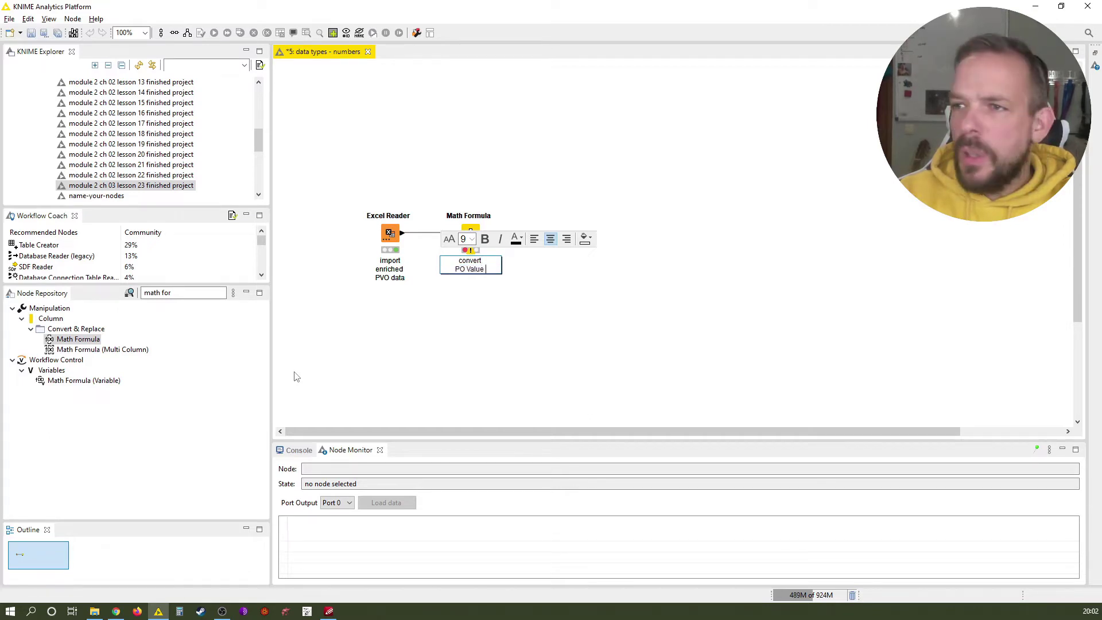
text(to)
key(Return)
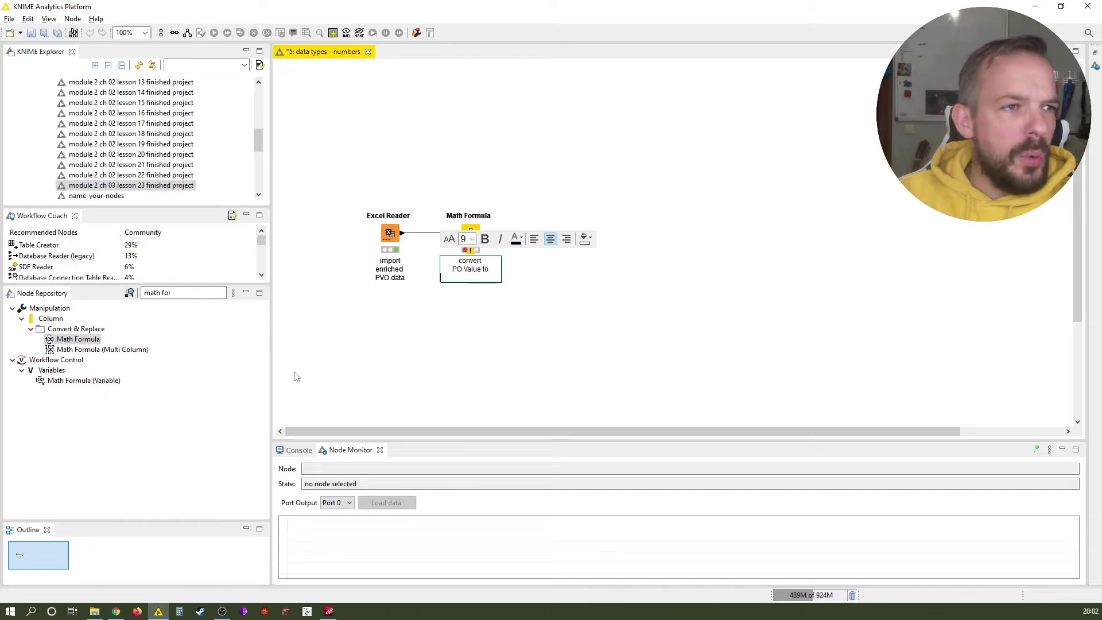
text(US$)
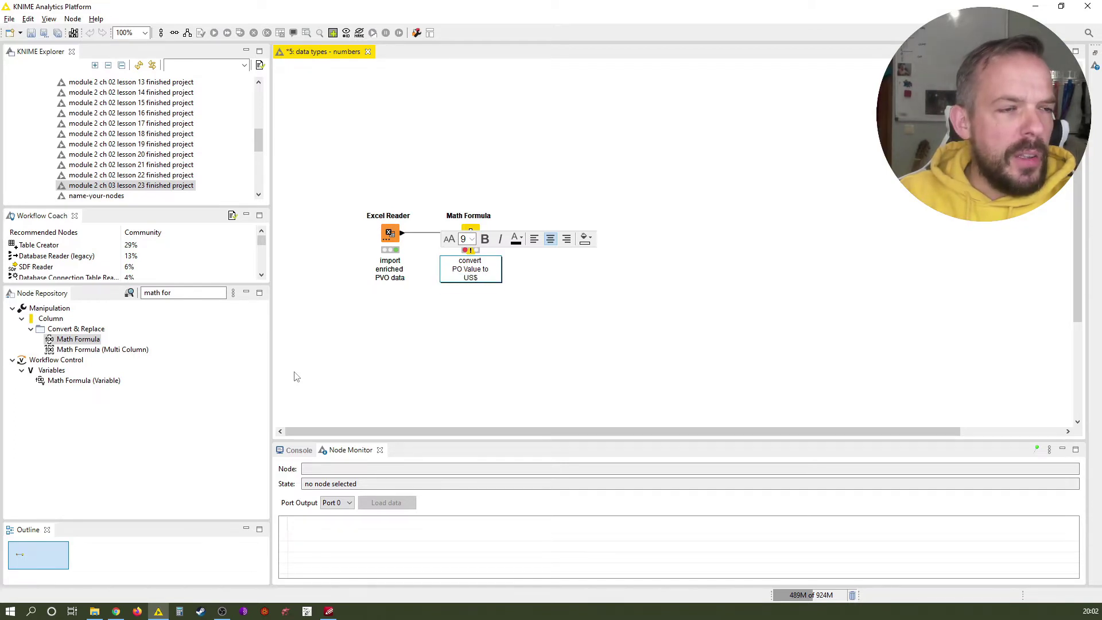
key(Return)
text(()
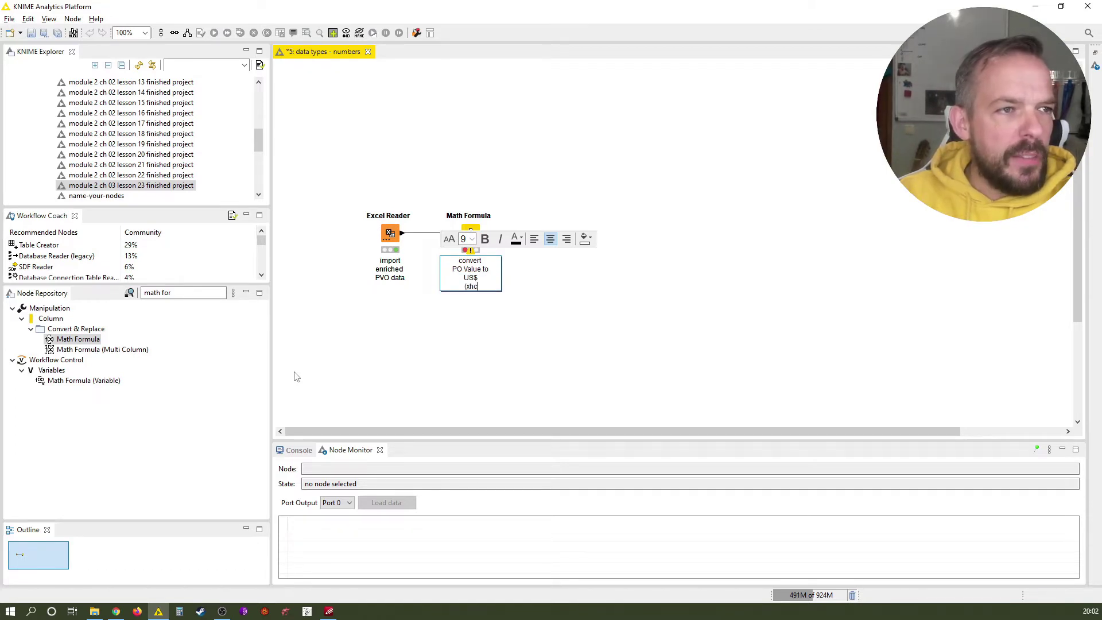
text(xchg rat)
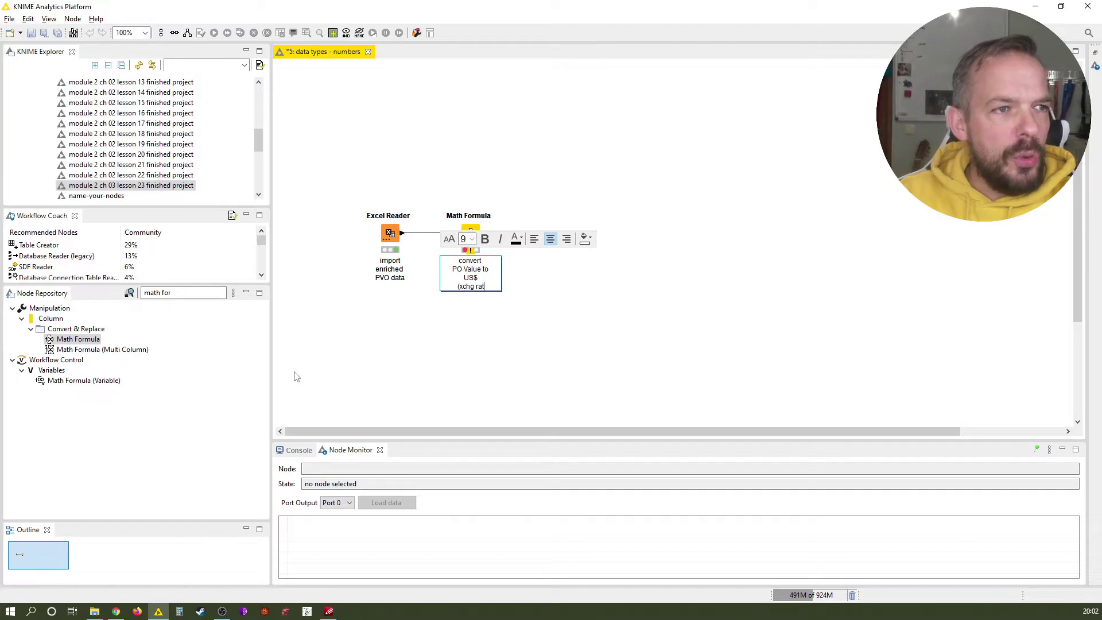
text(e: 1.13))
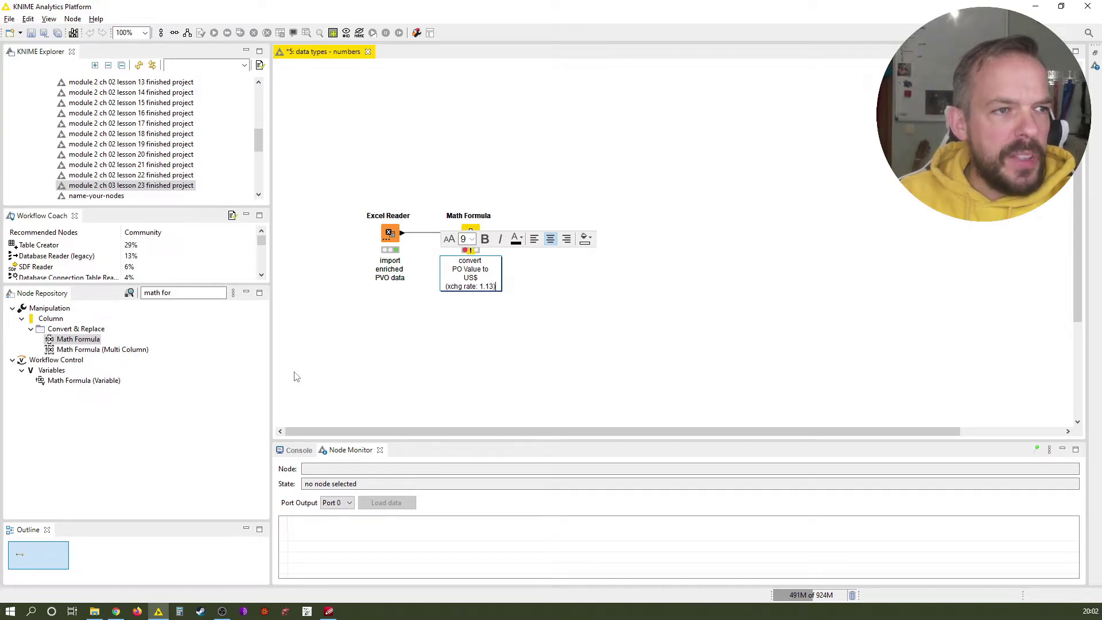
Set the Math Formula expression to $PO Value$ * 1.13, replacing the PO Value column
click(480, 147)
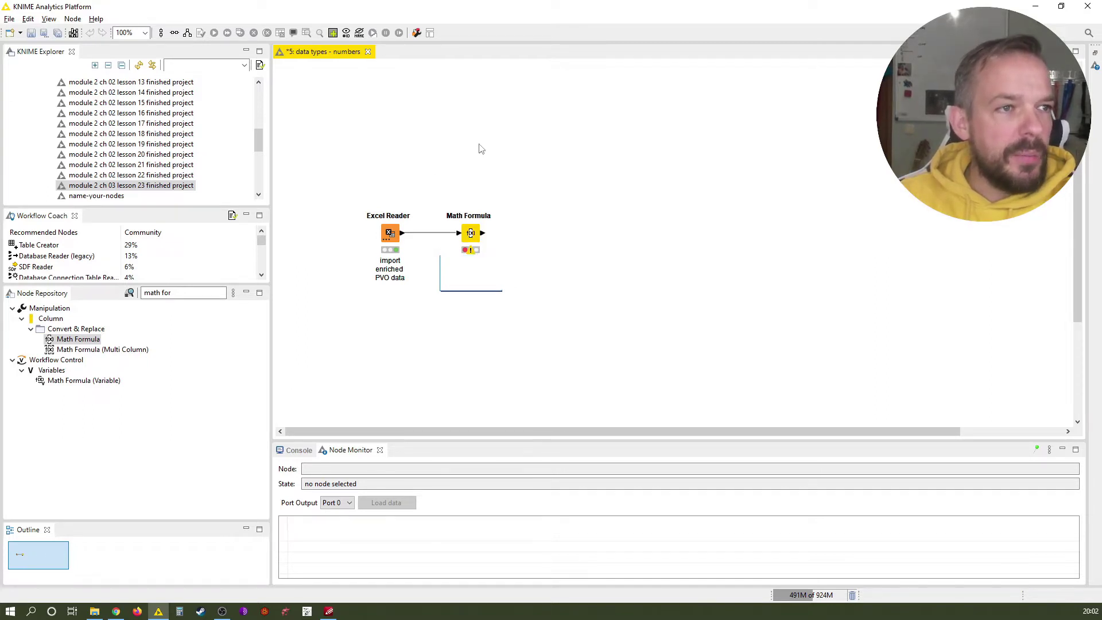
double_click(470, 234)
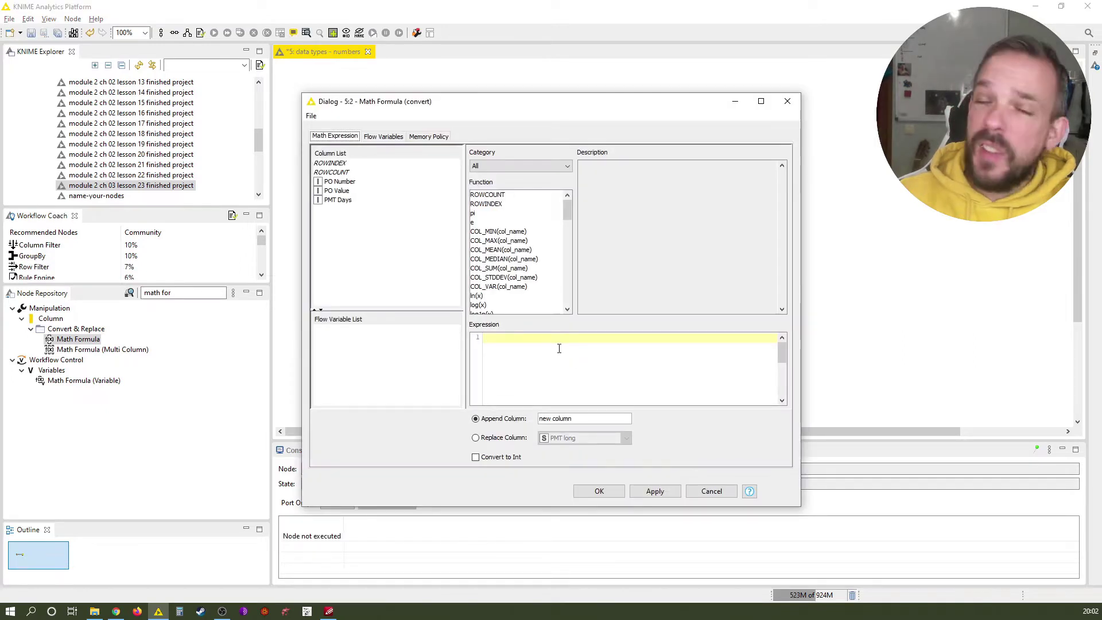
click(344, 193)
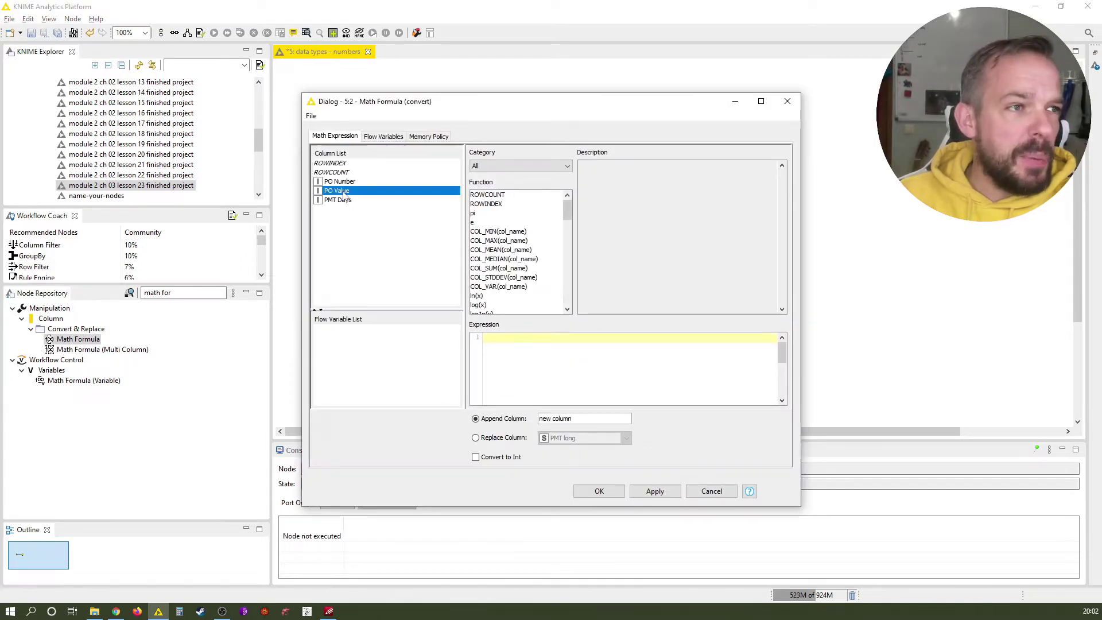
double_click(343, 193)
text(* 1)
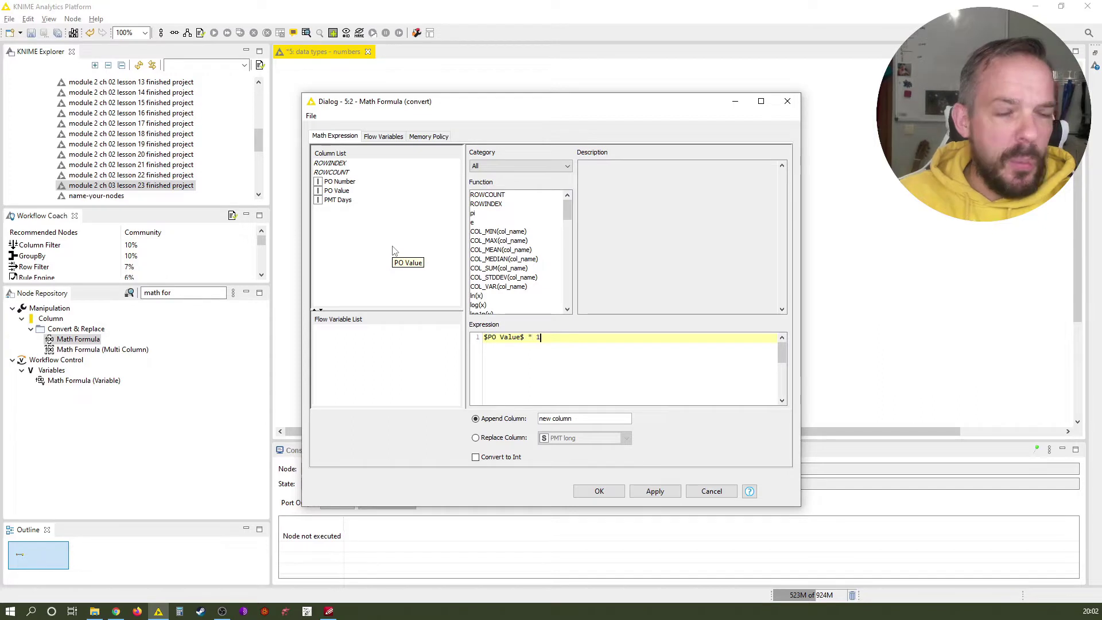
text(.13)
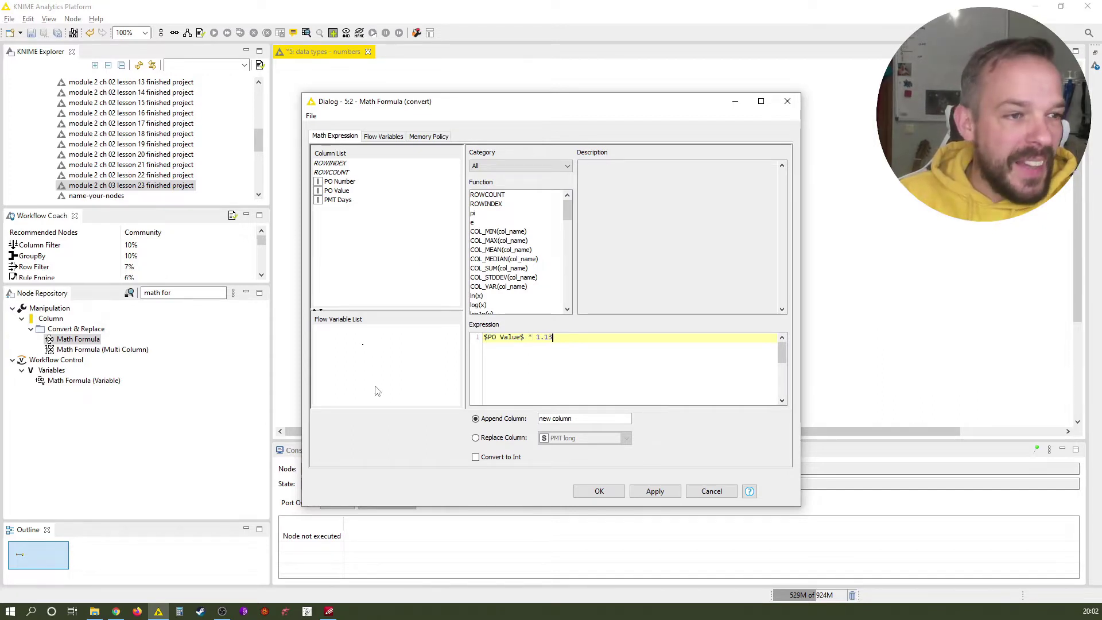
click(476, 438)
click(584, 439)
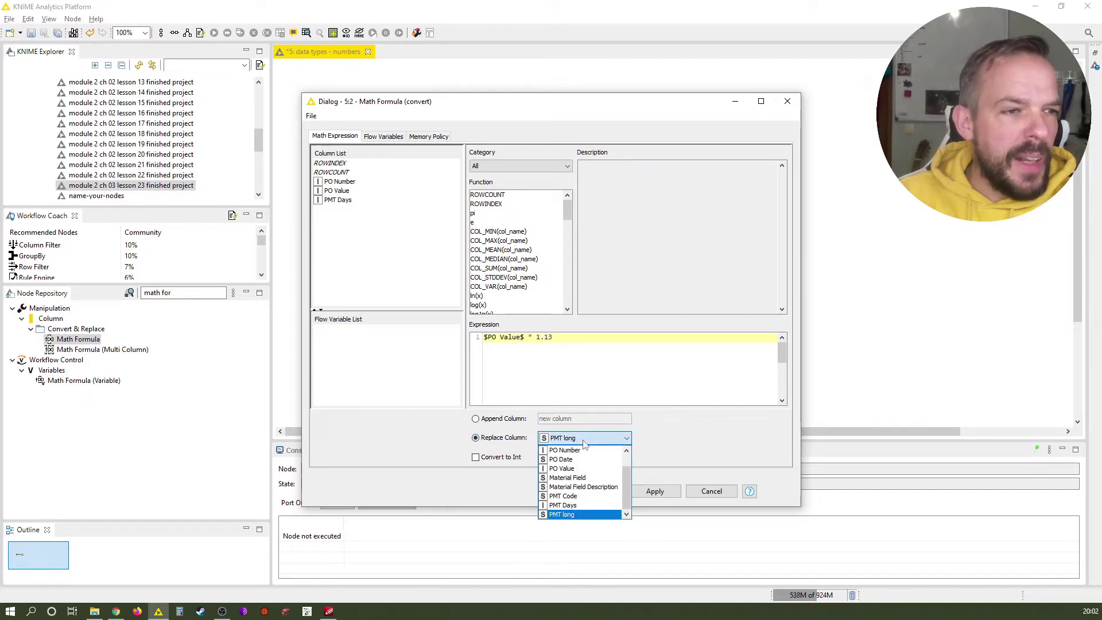
click(588, 468)
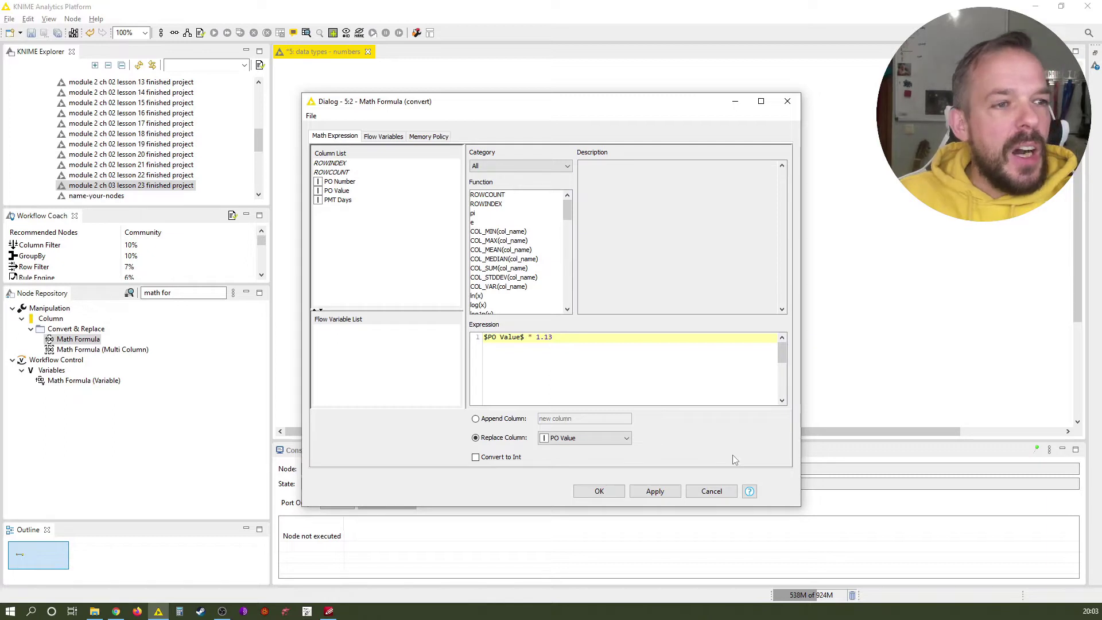
Save and run the Math Formula, then compare converted PO Values with the Excel Reader's originals
click(597, 492)
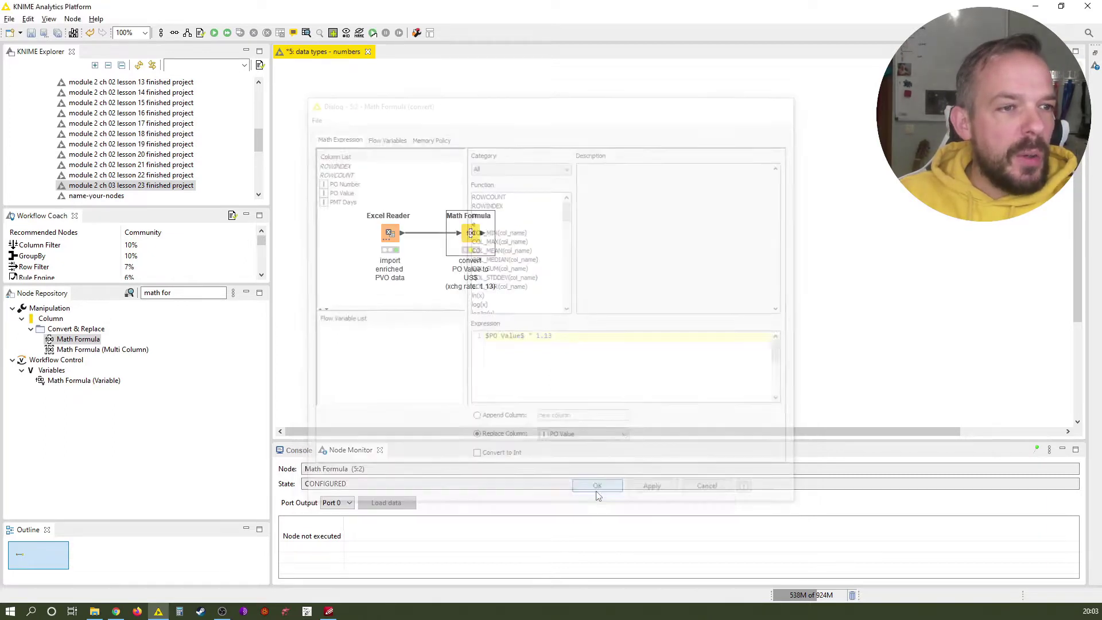
key(F7)
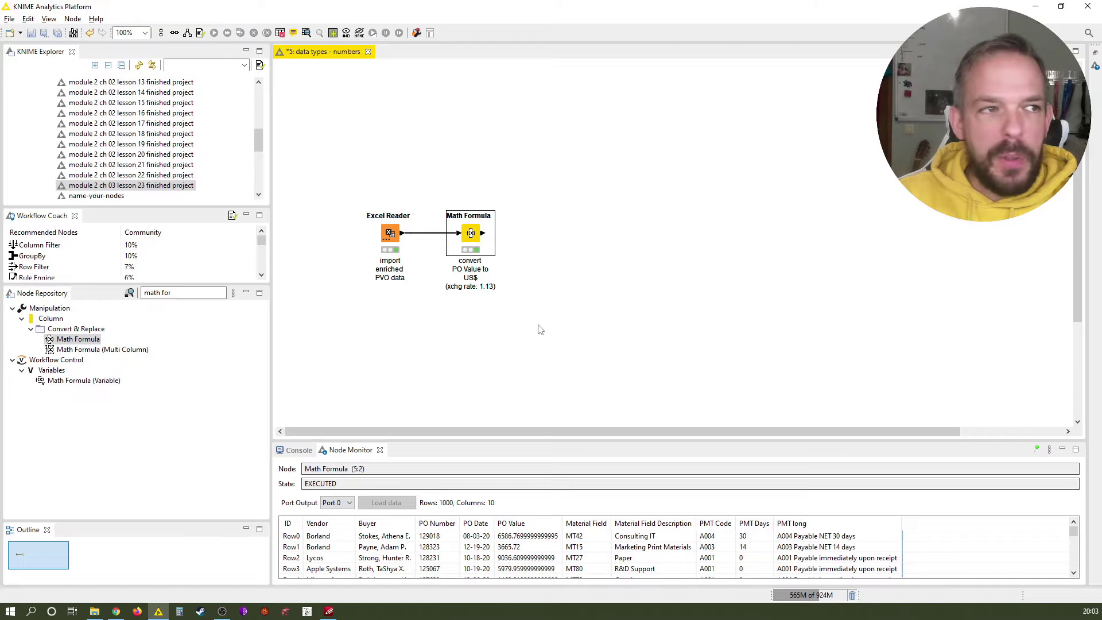
click(388, 236)
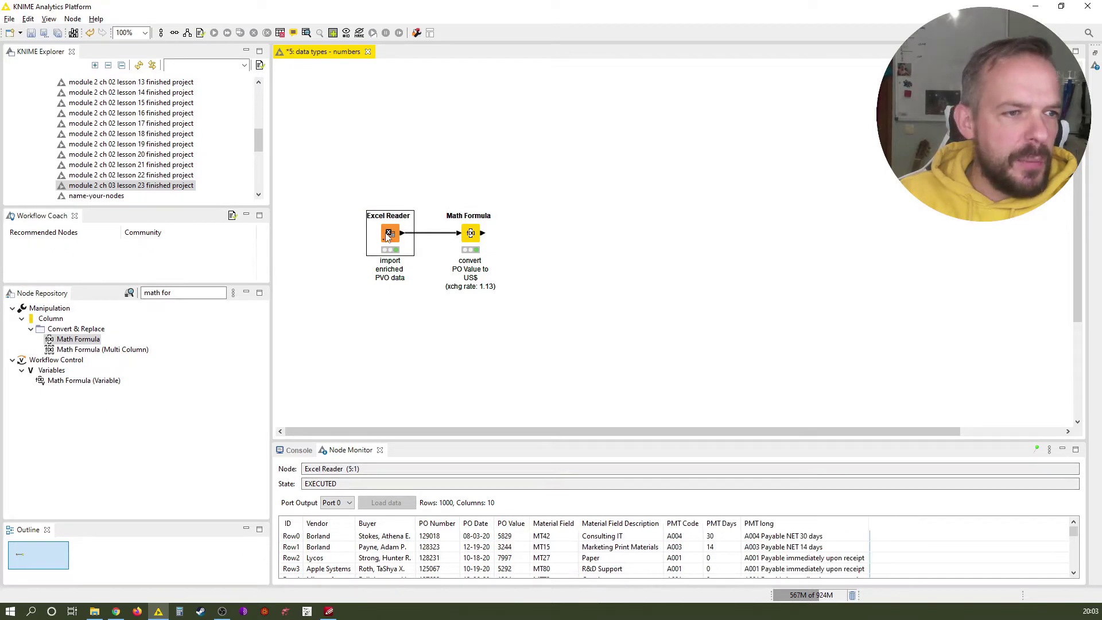
click(469, 240)
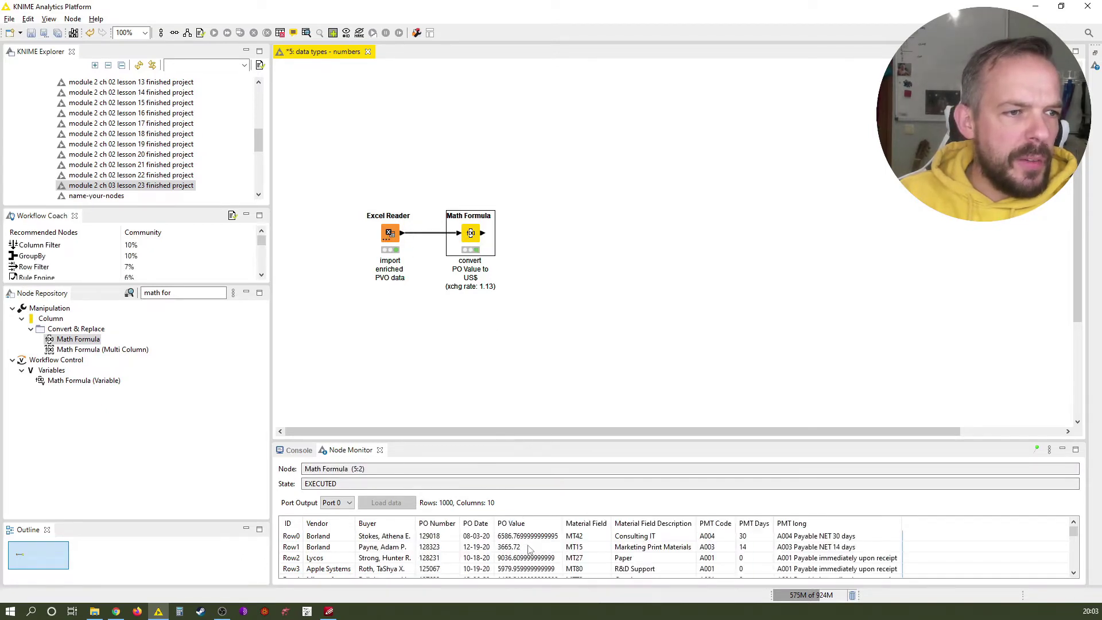
click(390, 236)
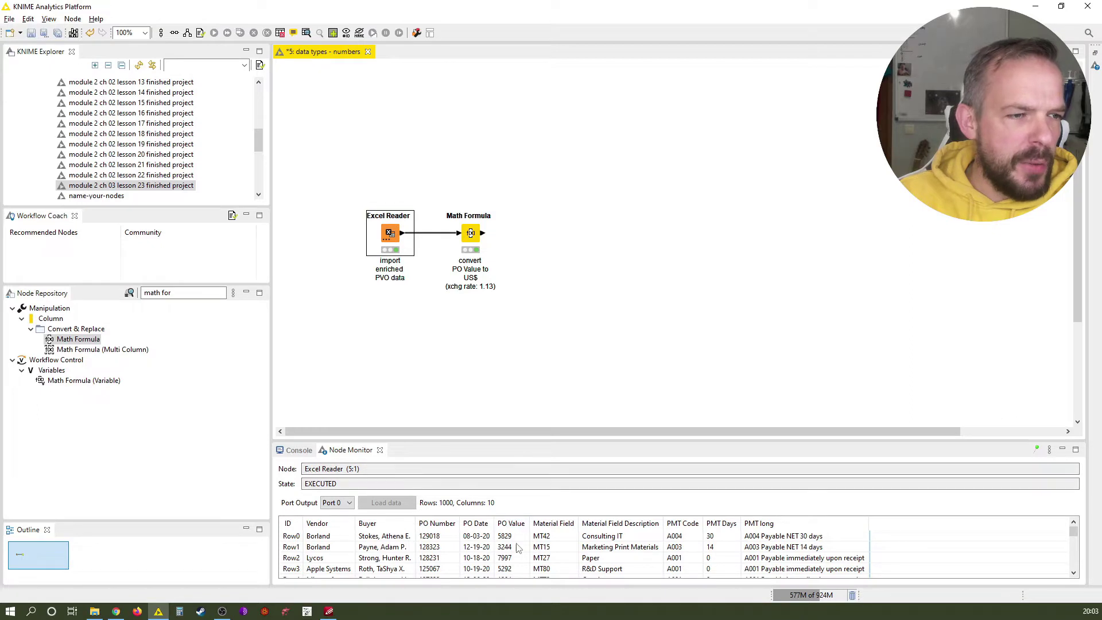
click(487, 254)
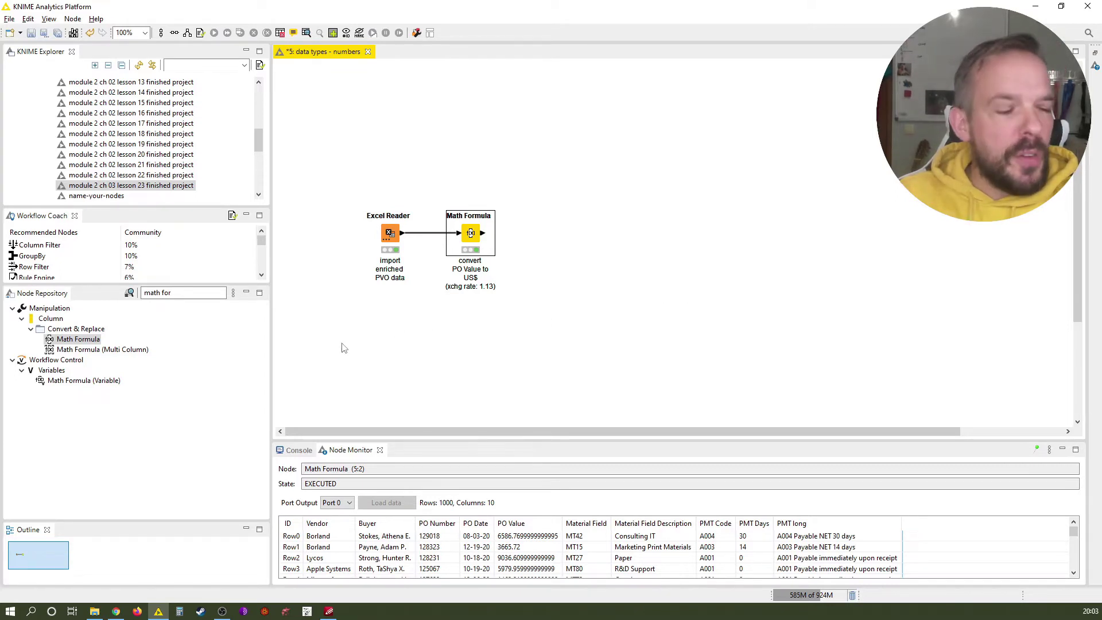
Search 'groupby' and add a GroupBy node connected after the Math Formula node
click(183, 292)
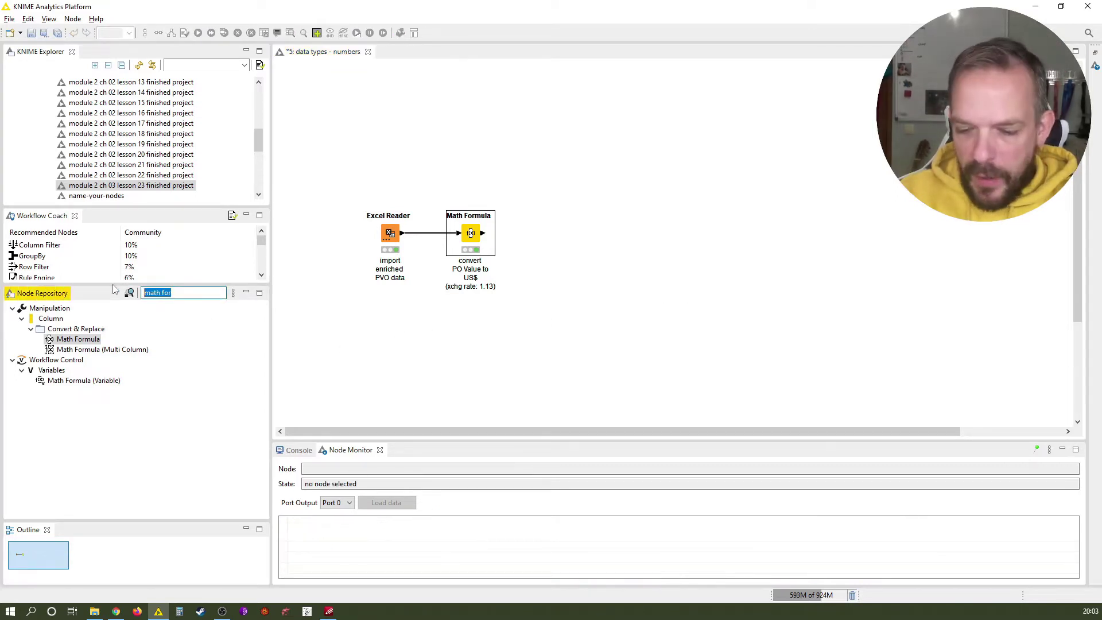
text(groupby)
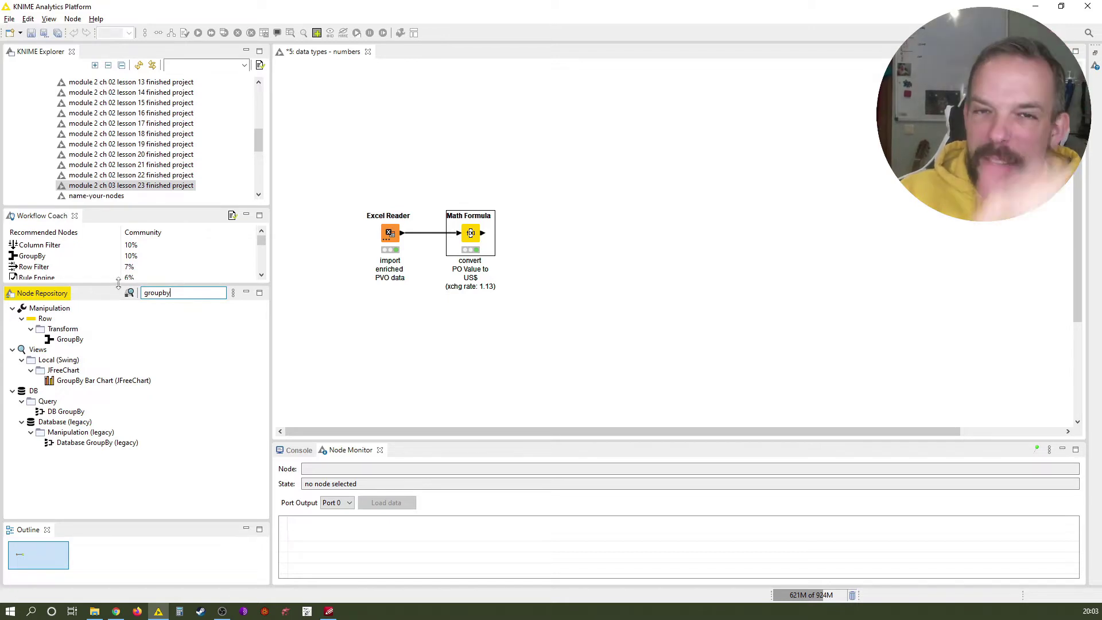
click(94, 345)
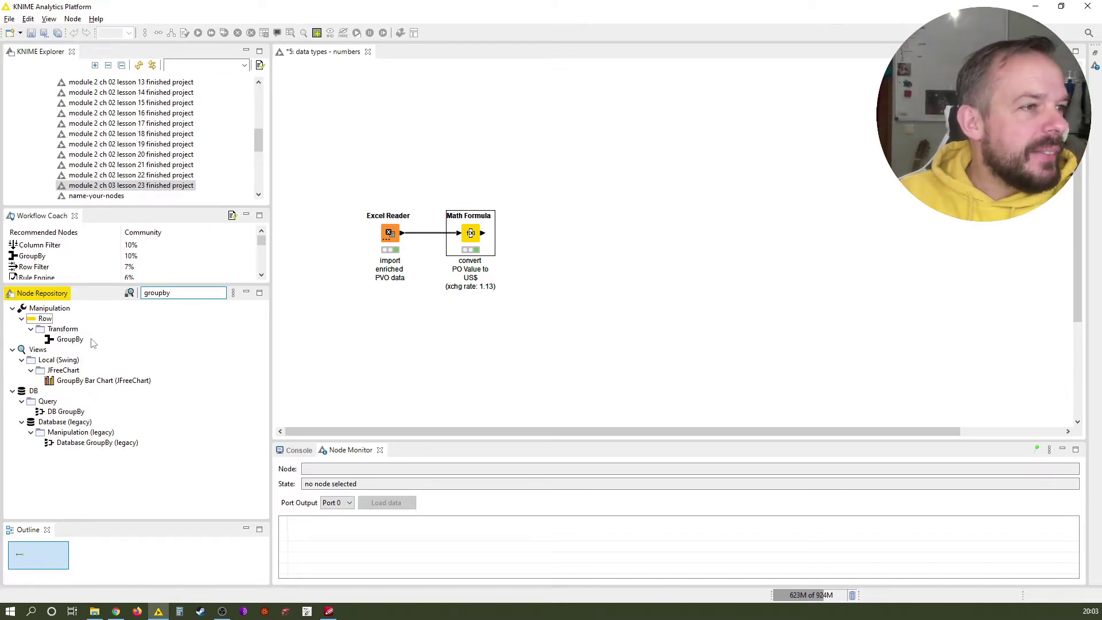
click(77, 340)
double_click(78, 343)
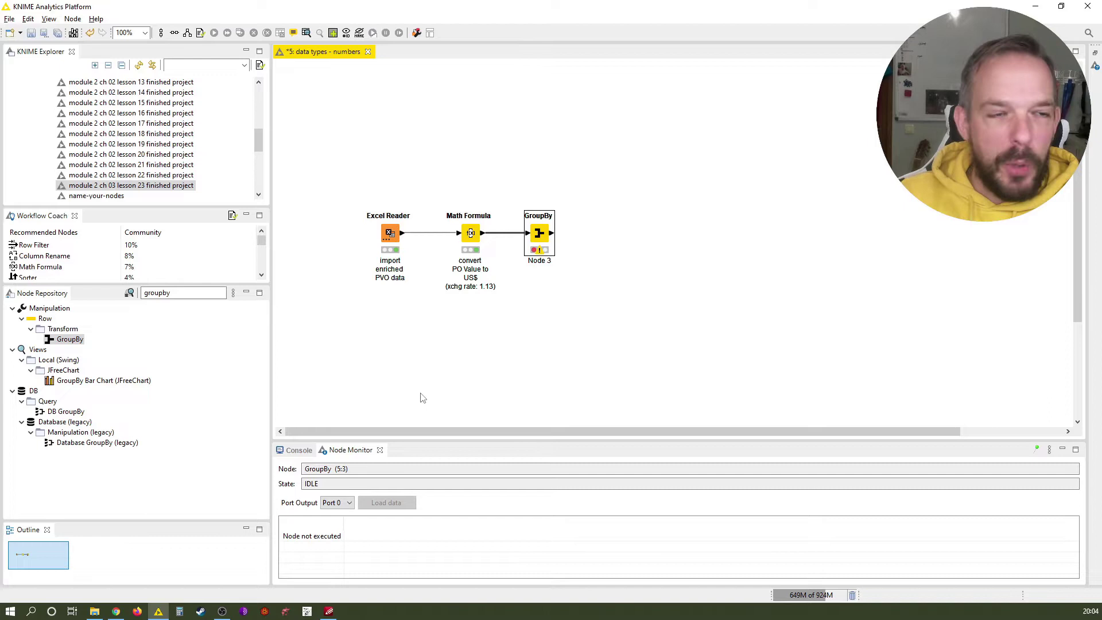
Label the GroupBy node 'group PO Value by vendor (vendor PVO)' over four lines
key(F2)
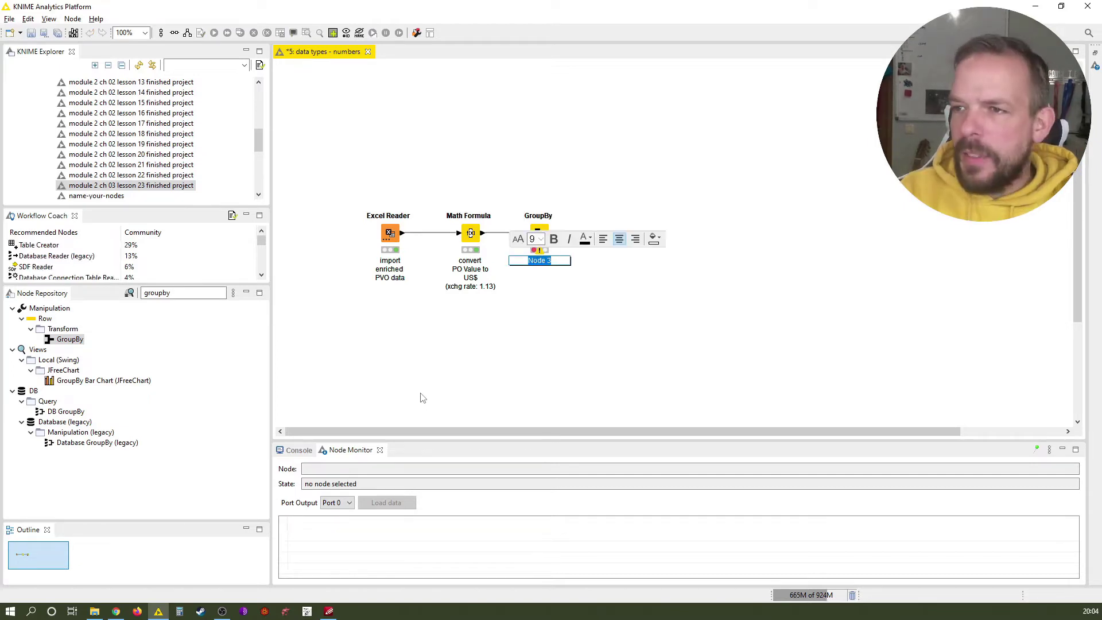
text(group)
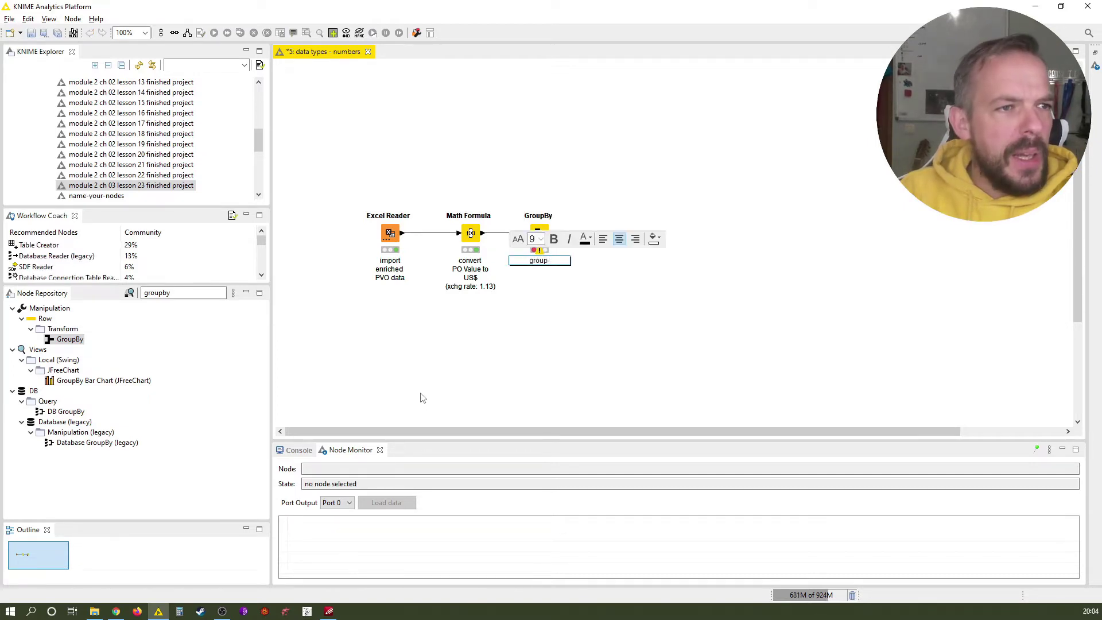
key(Return)
text(PO Value)
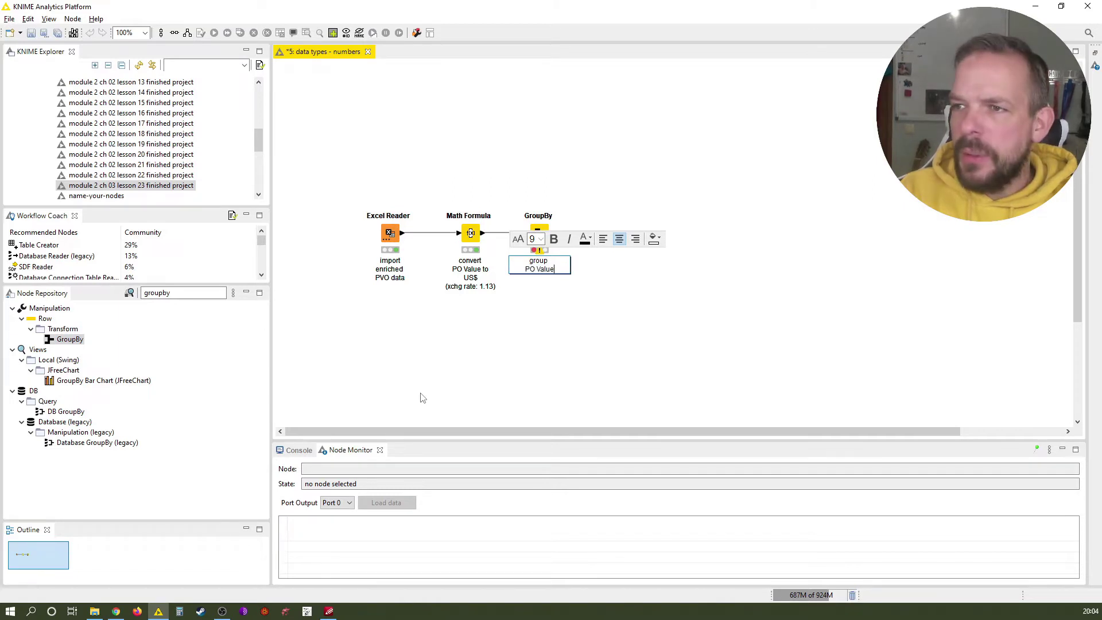
key(Return)
text(by vendor)
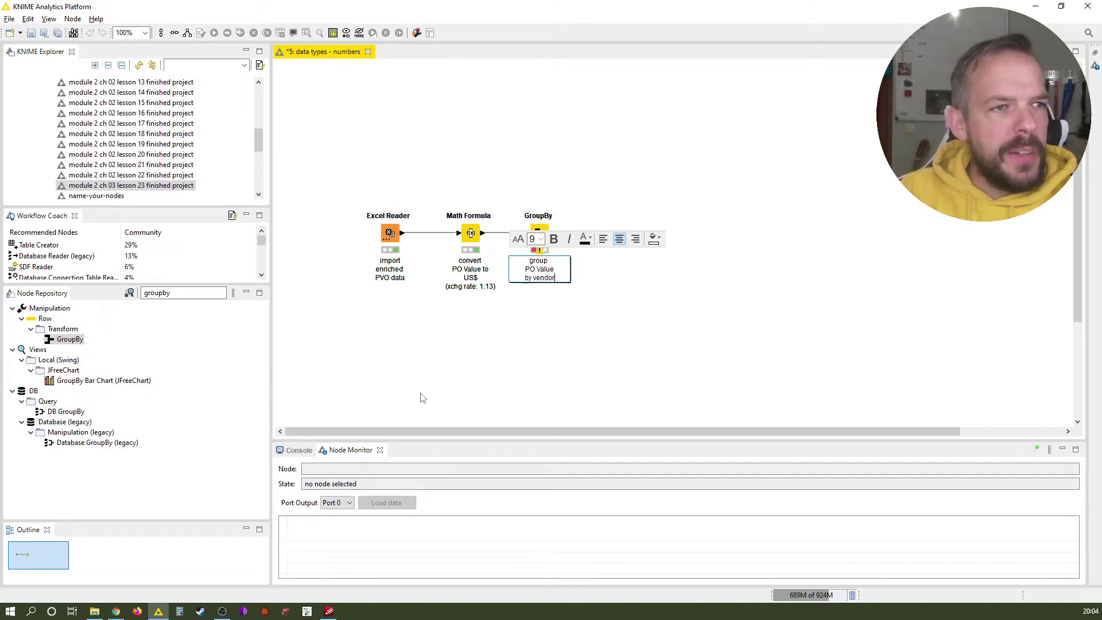
key(Return)
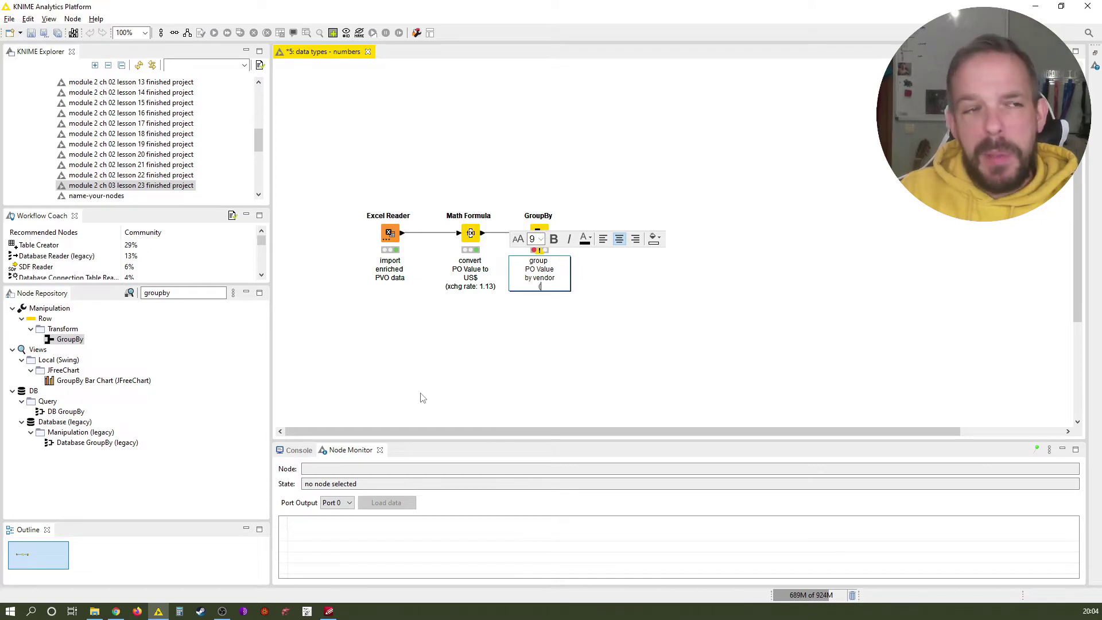
text((ven)
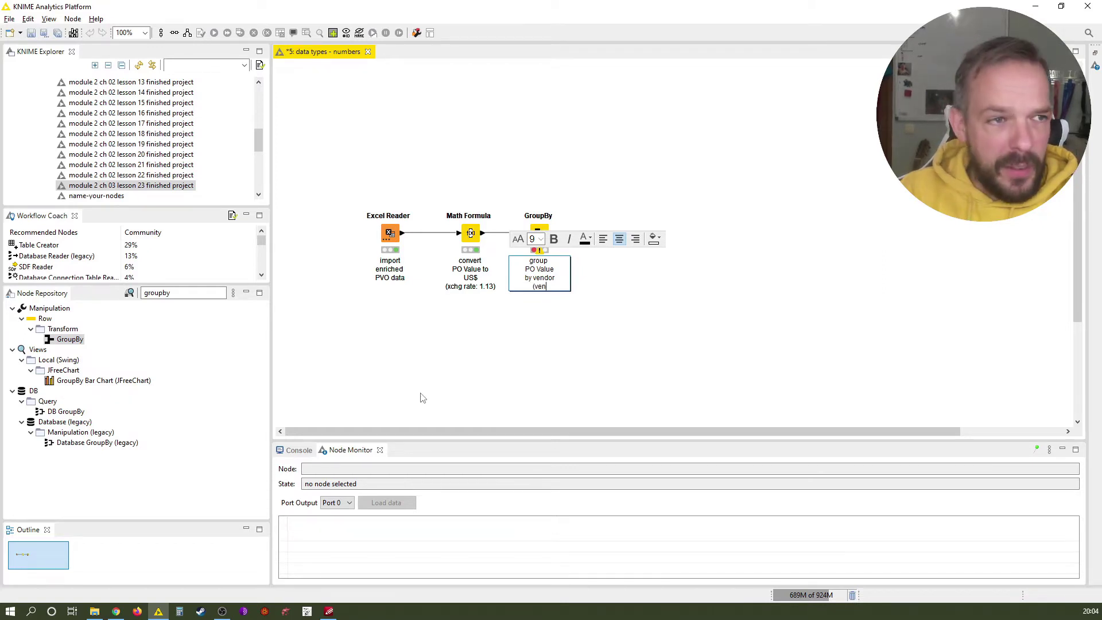
text(dor PVO))
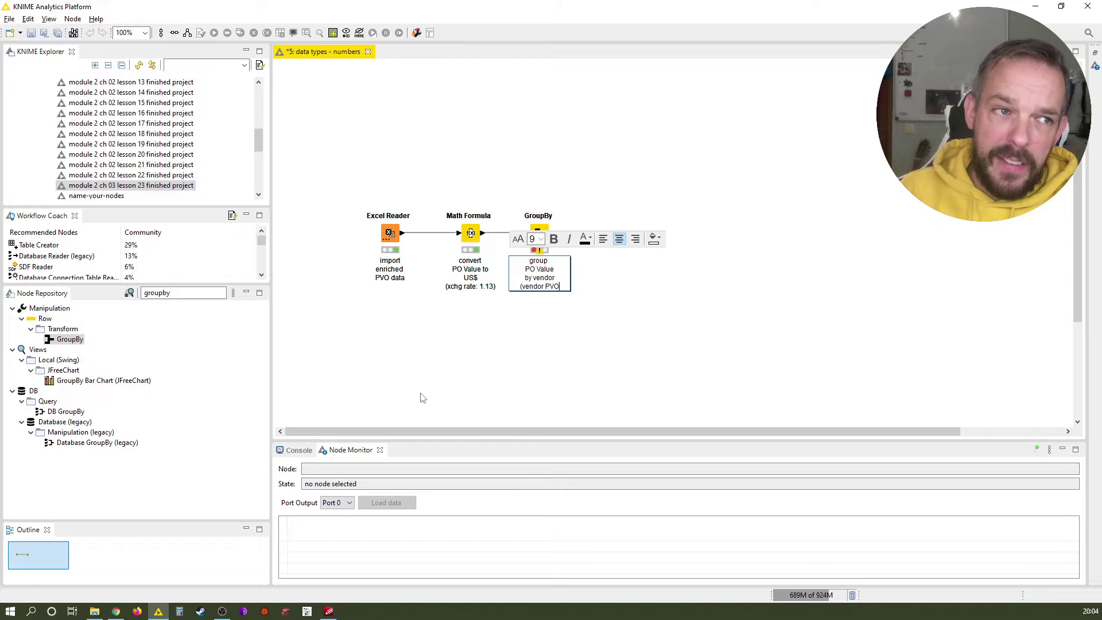
click(666, 386)
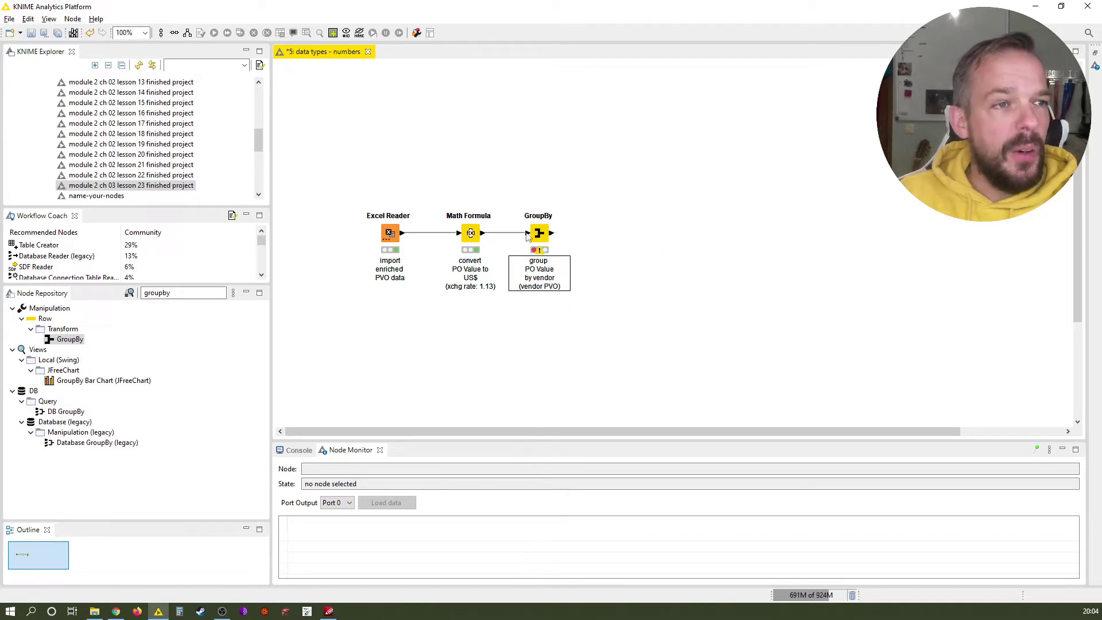
In GroupBy, group by Vendor and add PO Value to the manual aggregations
double_click(539, 233)
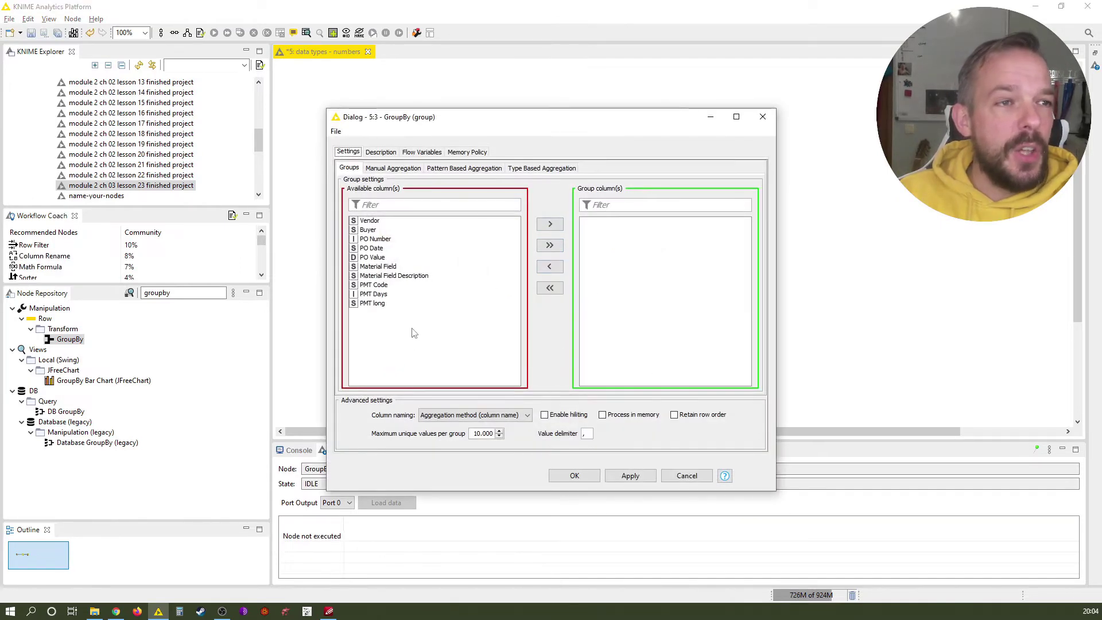
double_click(369, 221)
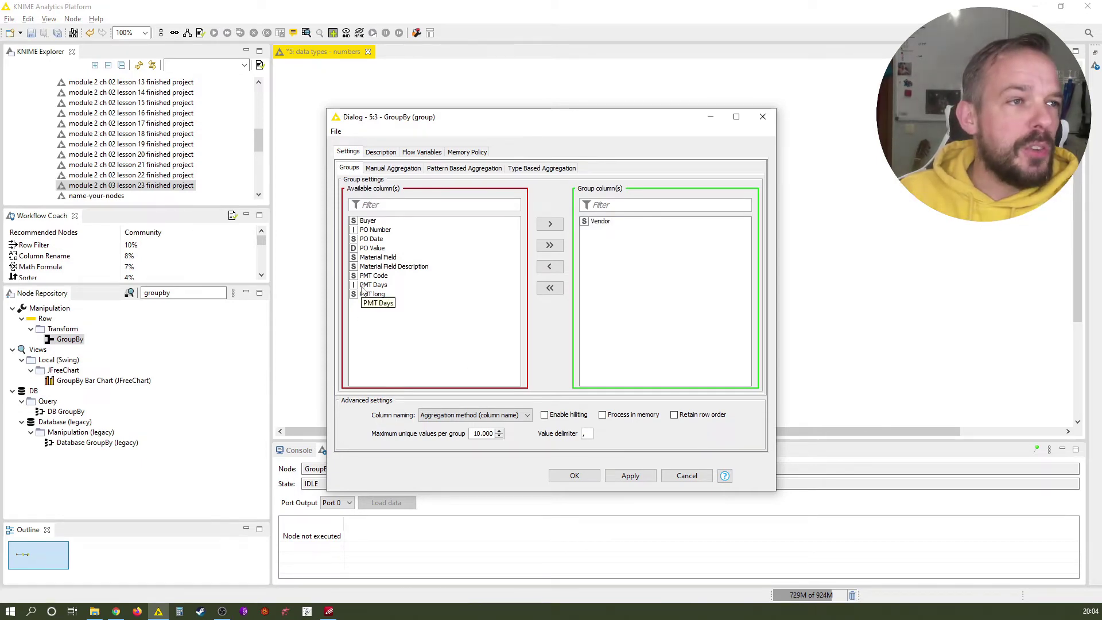
click(391, 168)
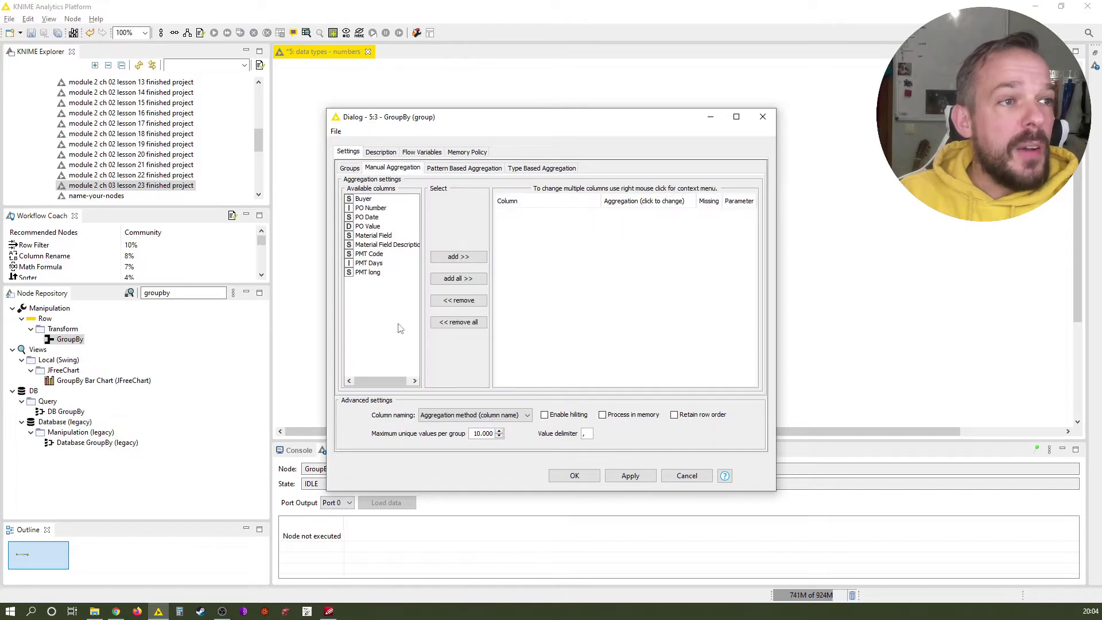
click(370, 228)
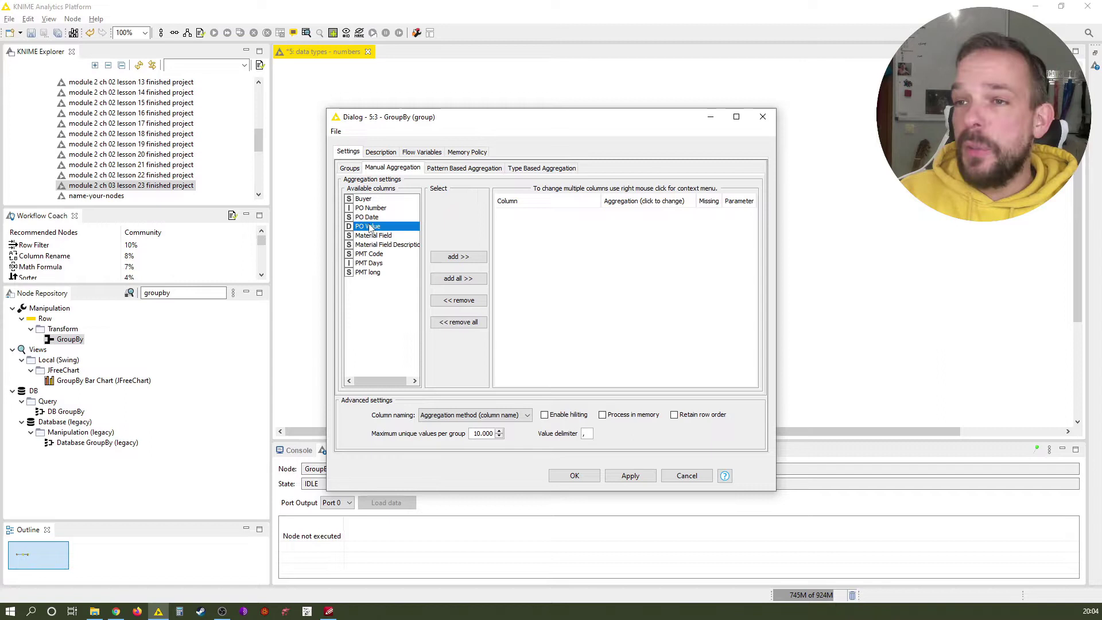
double_click(370, 228)
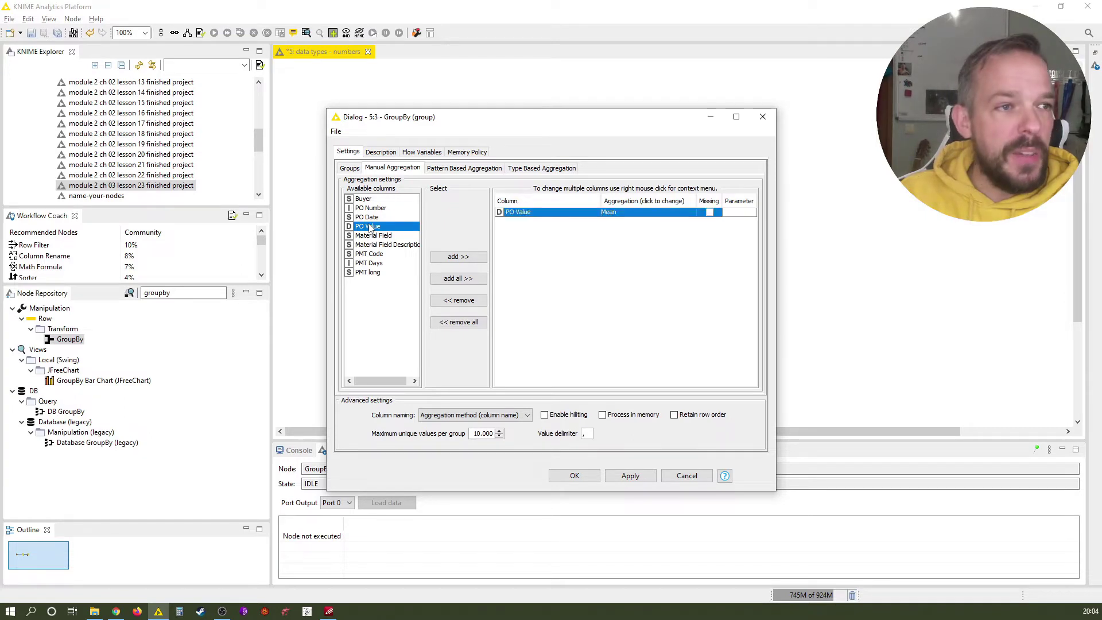
Aggregate PO Value as Sum, keep original column names, and run the GroupBy node
click(622, 214)
drag(692, 253, 691, 270)
click(656, 268)
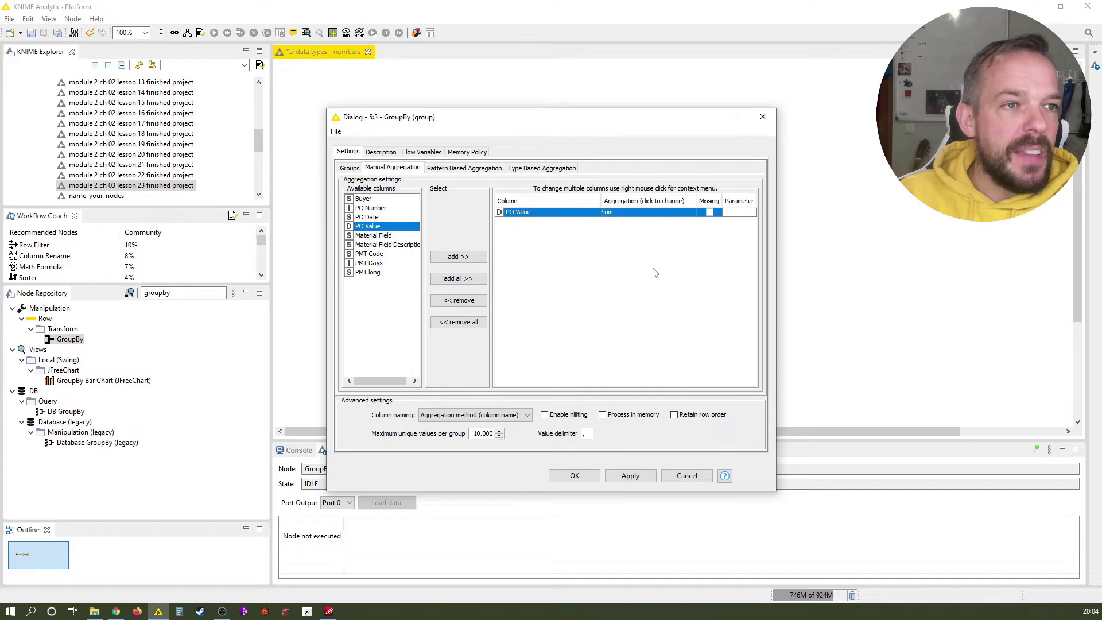
click(490, 415)
click(475, 429)
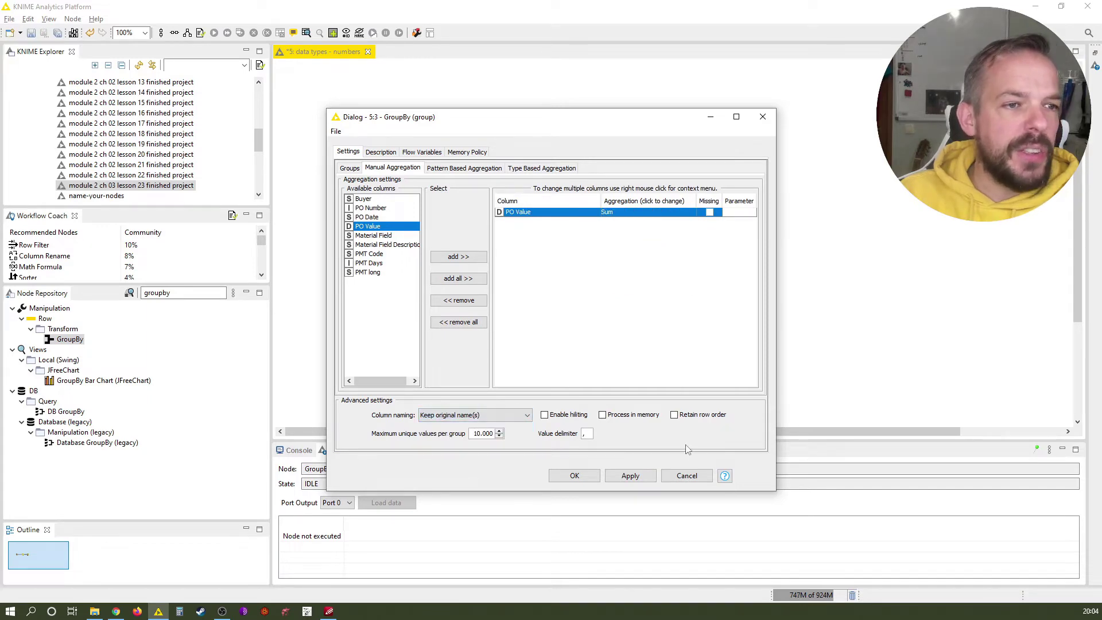
click(565, 477)
key(F7)
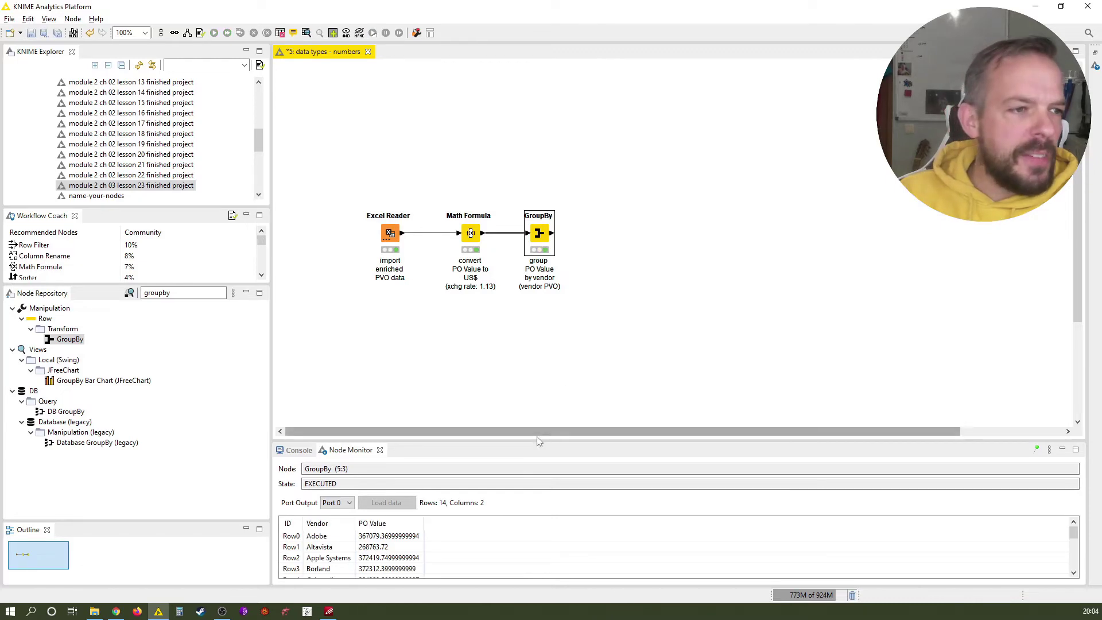
right_click(535, 239)
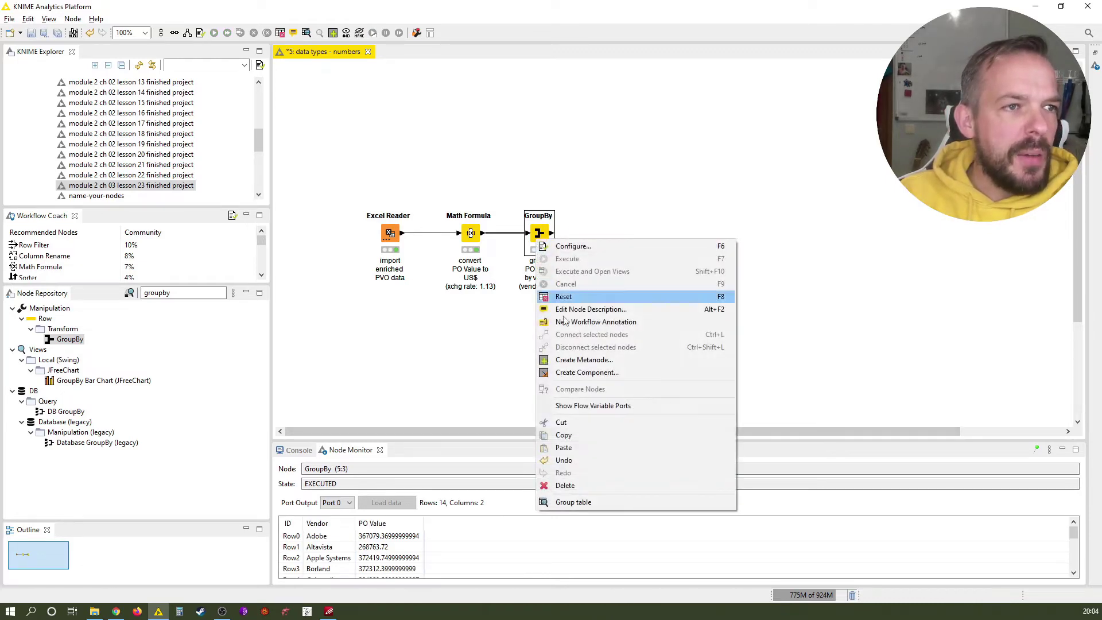
click(578, 502)
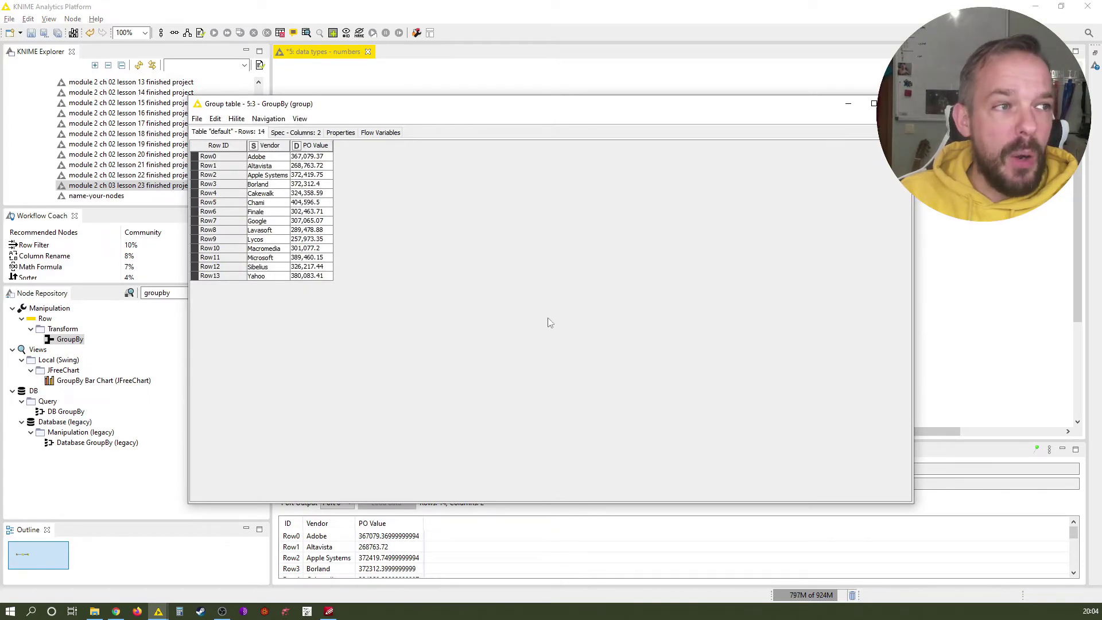
click(899, 104)
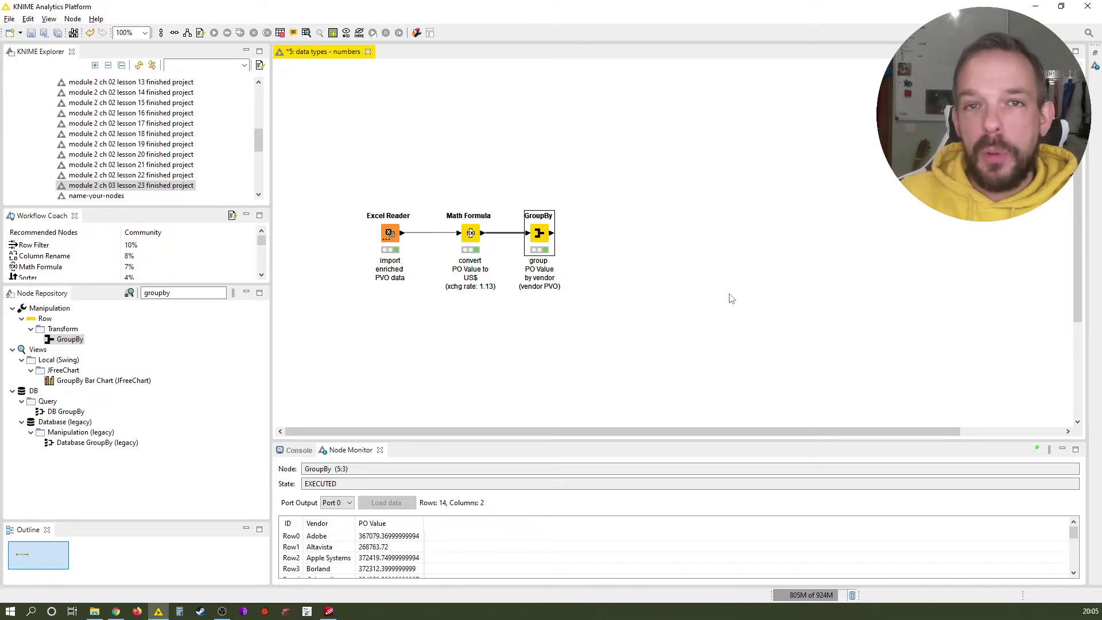
Search 'rank' and add a Rank node after the GroupBy node
double_click(223, 291)
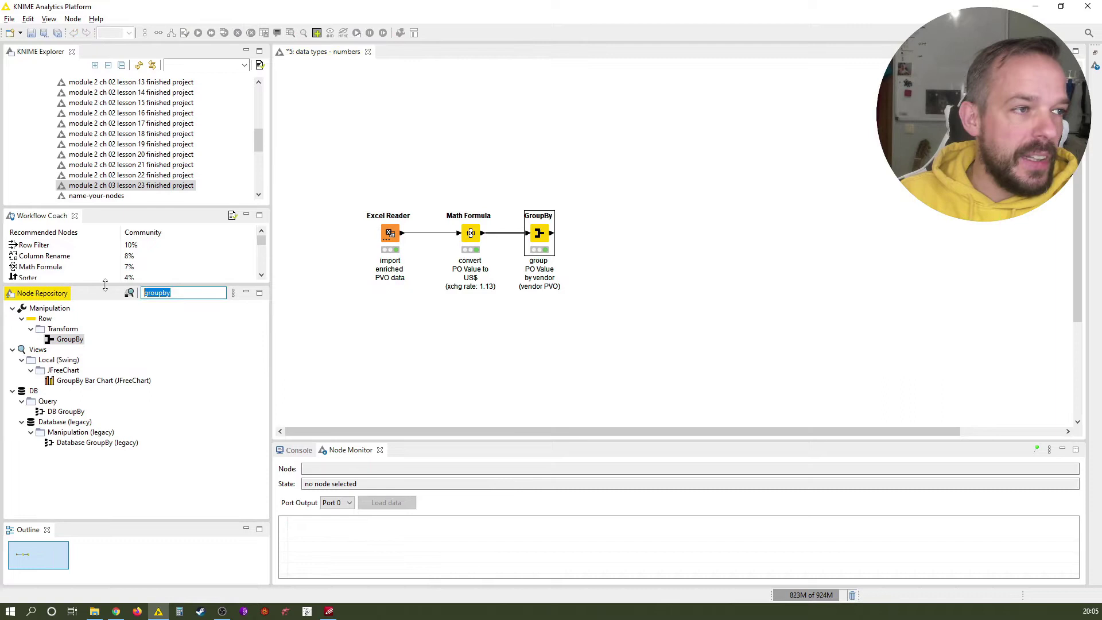
text(rank)
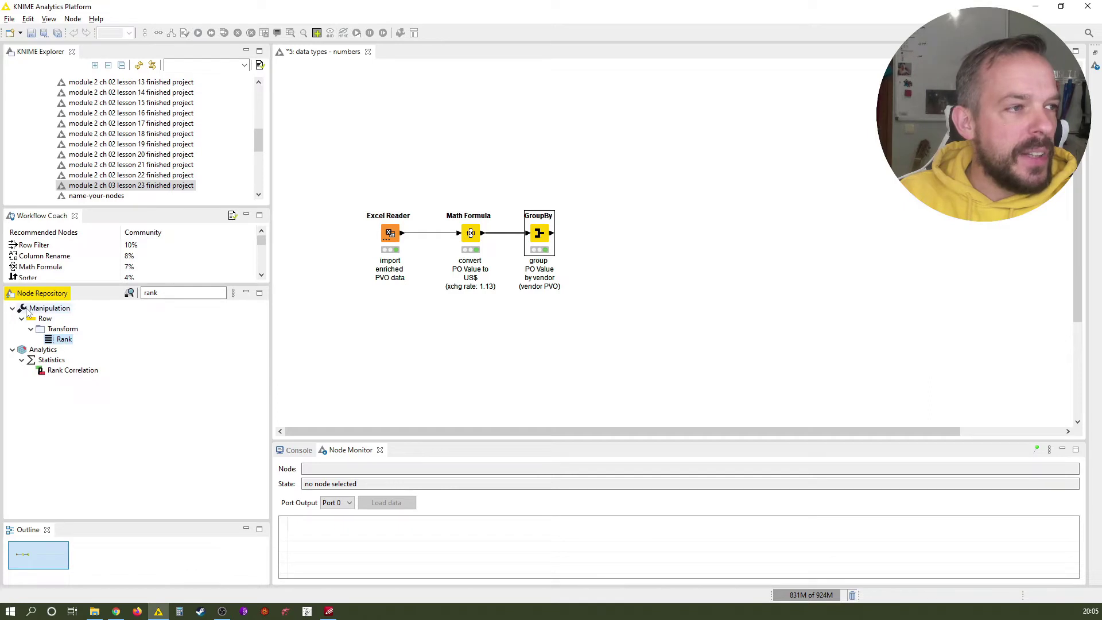
double_click(61, 340)
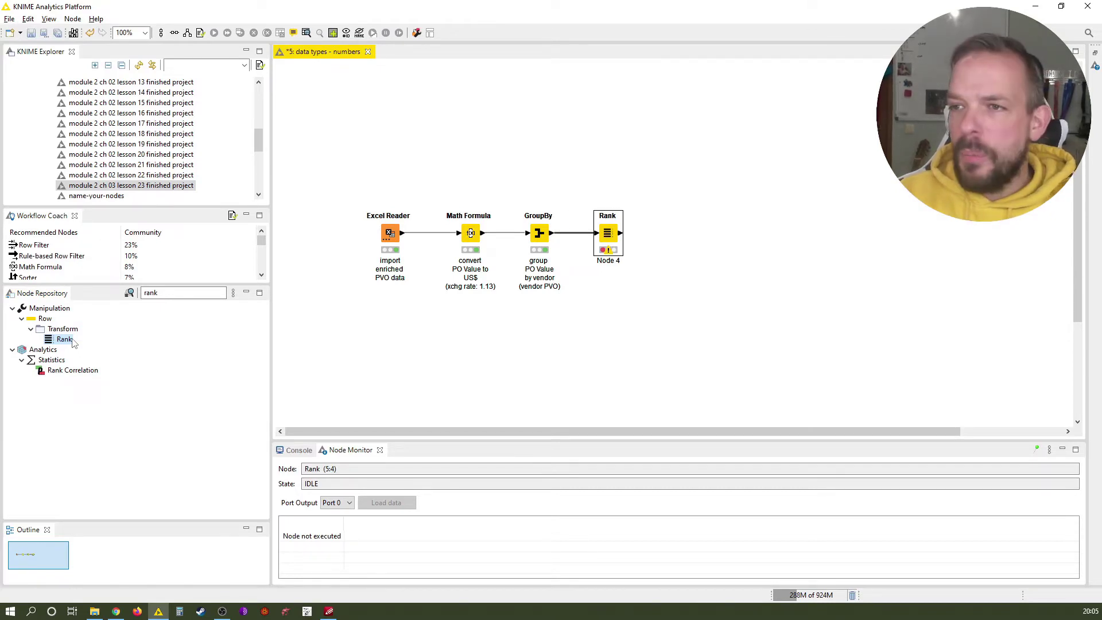
Label the Rank node 'rank vendor by PVO' over three lines
key(F2)
text(rakn)
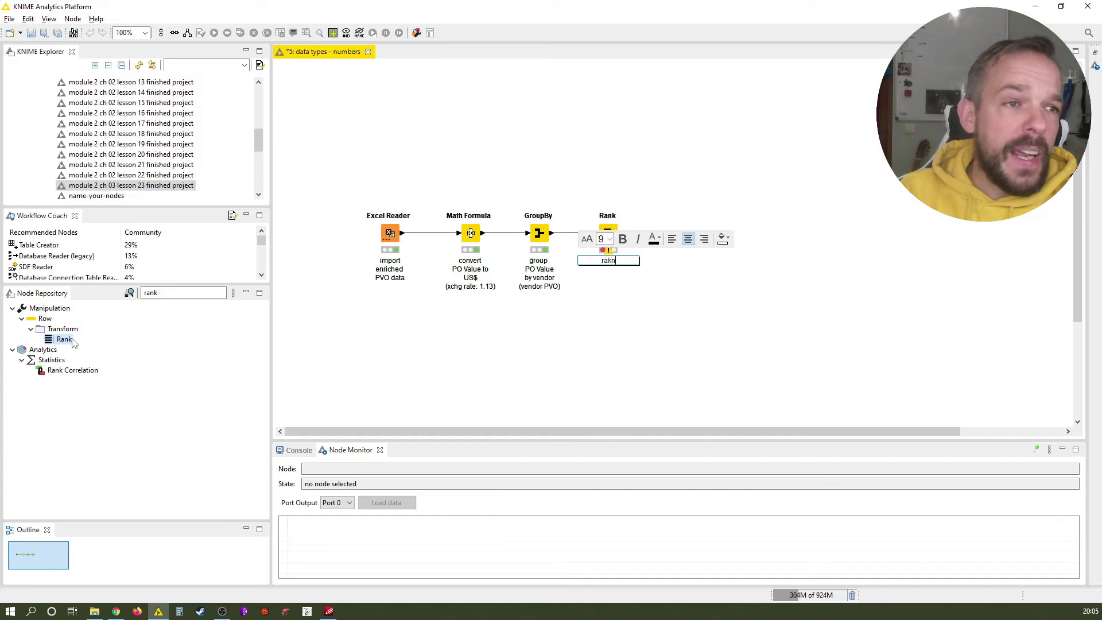
key(BackSpace)
key(BackSpace)
text(nk)
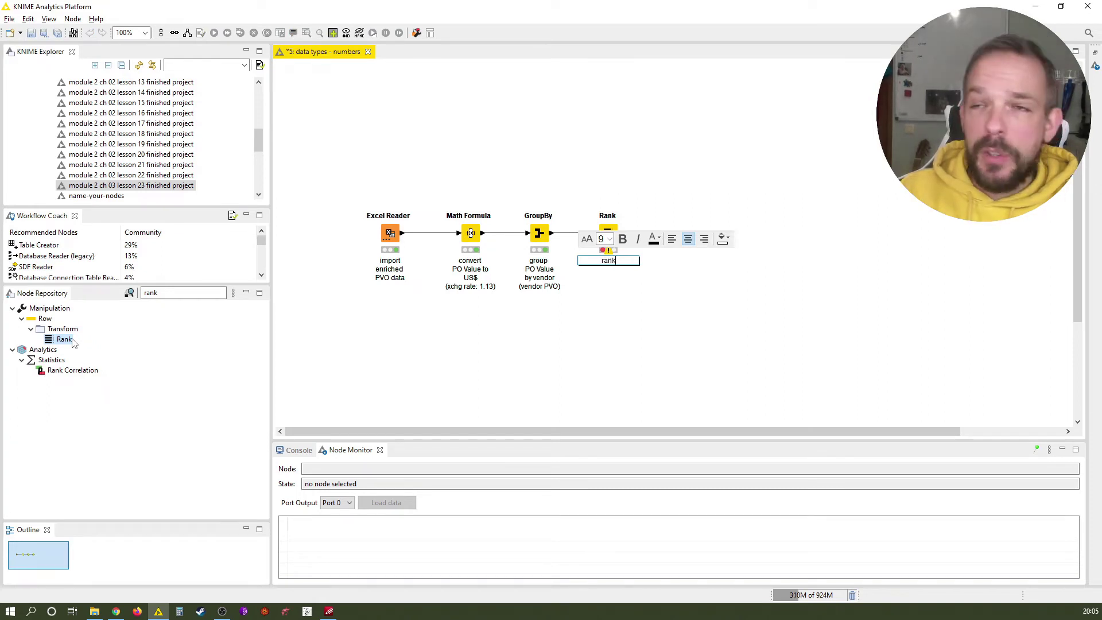
key(Return)
text(vndo)
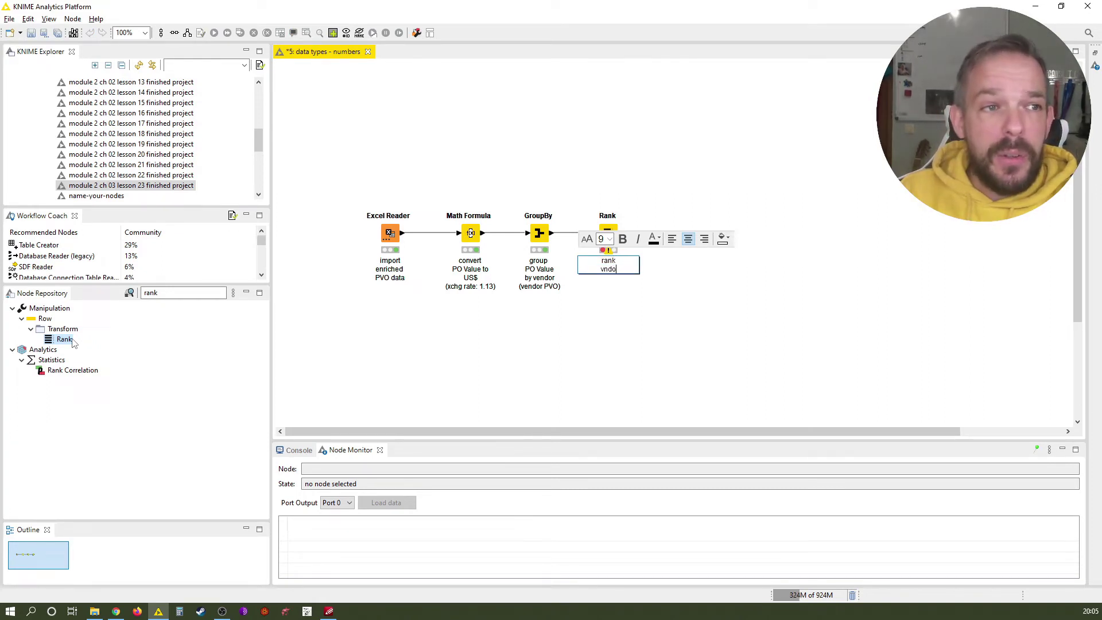
key(BackSpace)
key(BackSpace)
key(BackSpace)
text(endor)
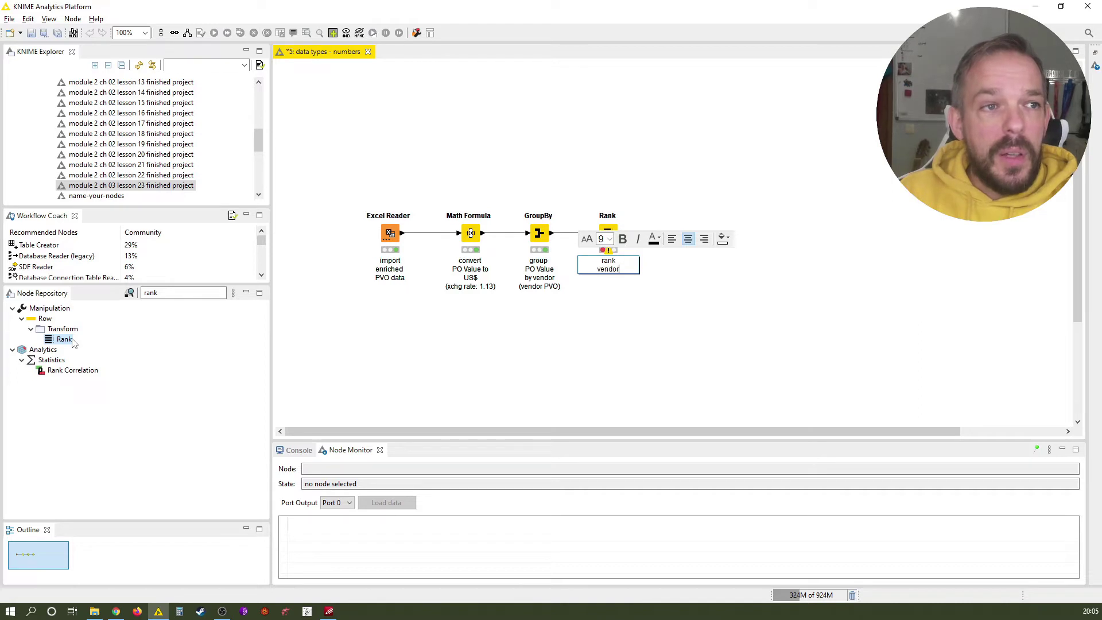
key(Return)
text(by PVO)
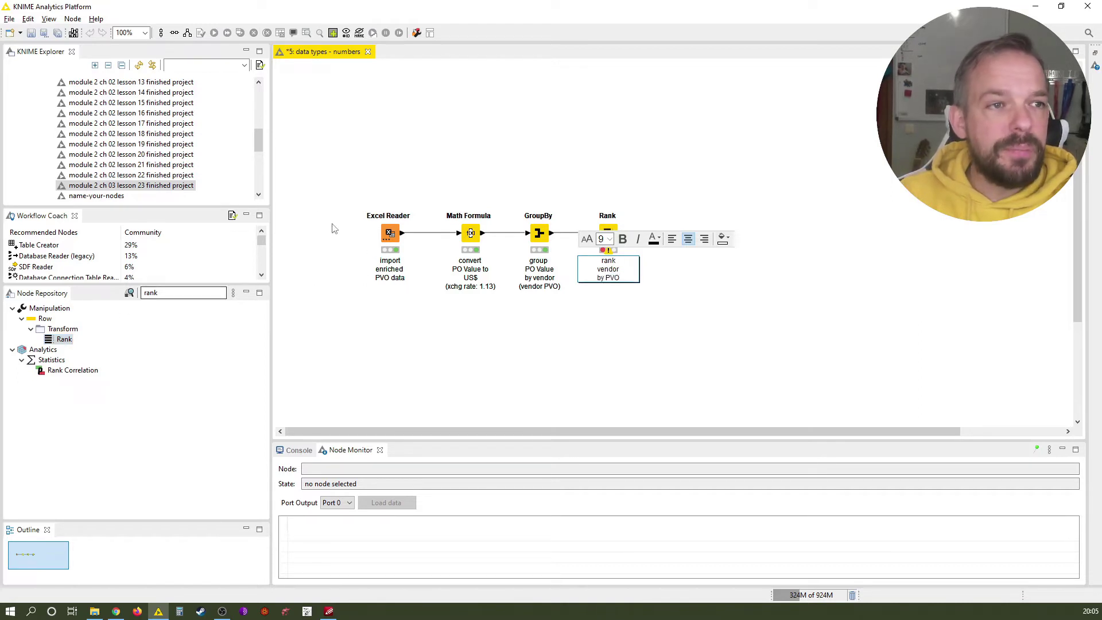
click(333, 227)
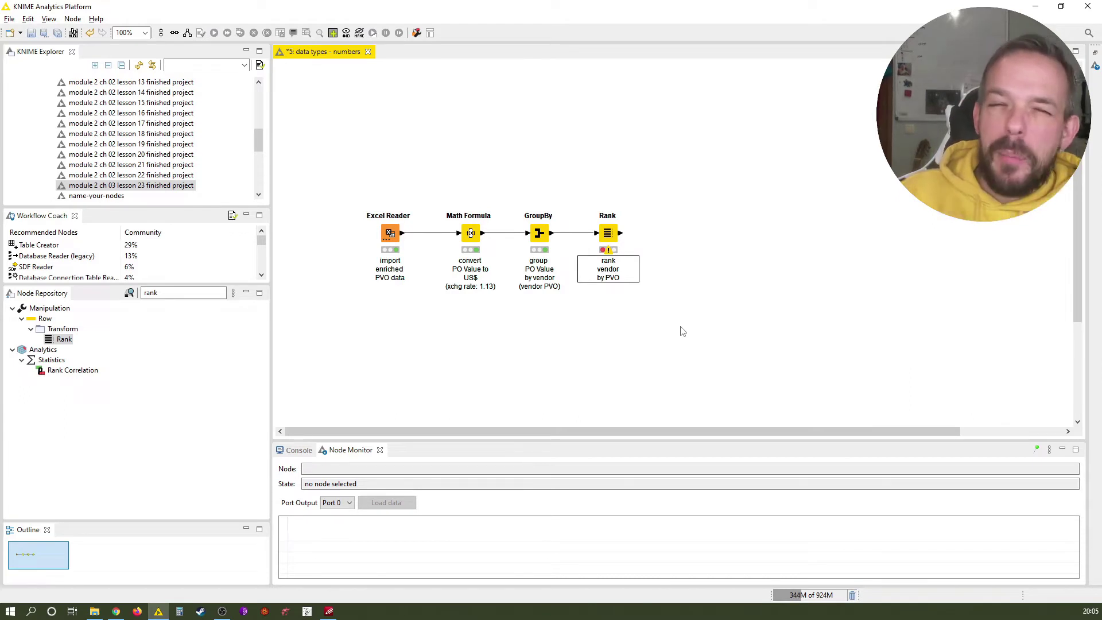
Configure Rank to rank by PO Value in descending order, then execute it
double_click(609, 235)
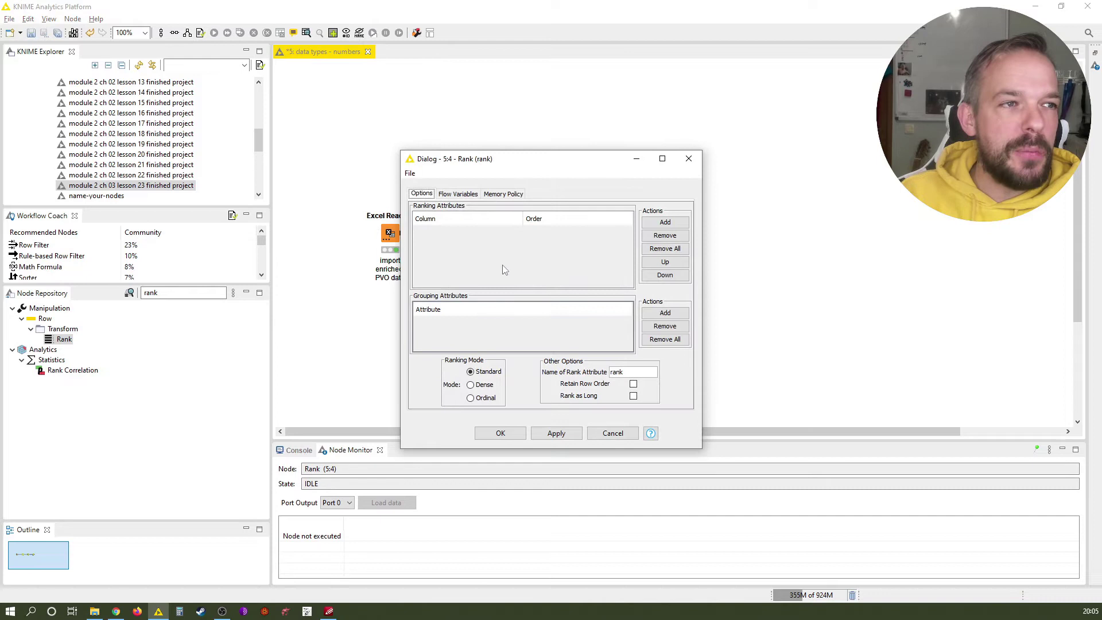
click(670, 223)
click(455, 231)
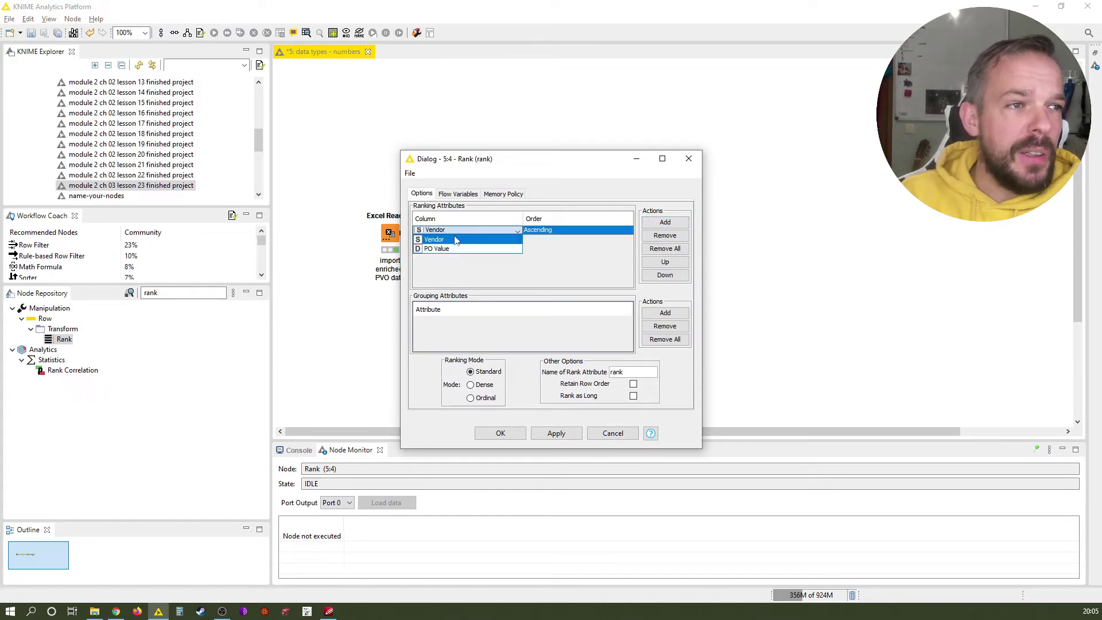
click(452, 251)
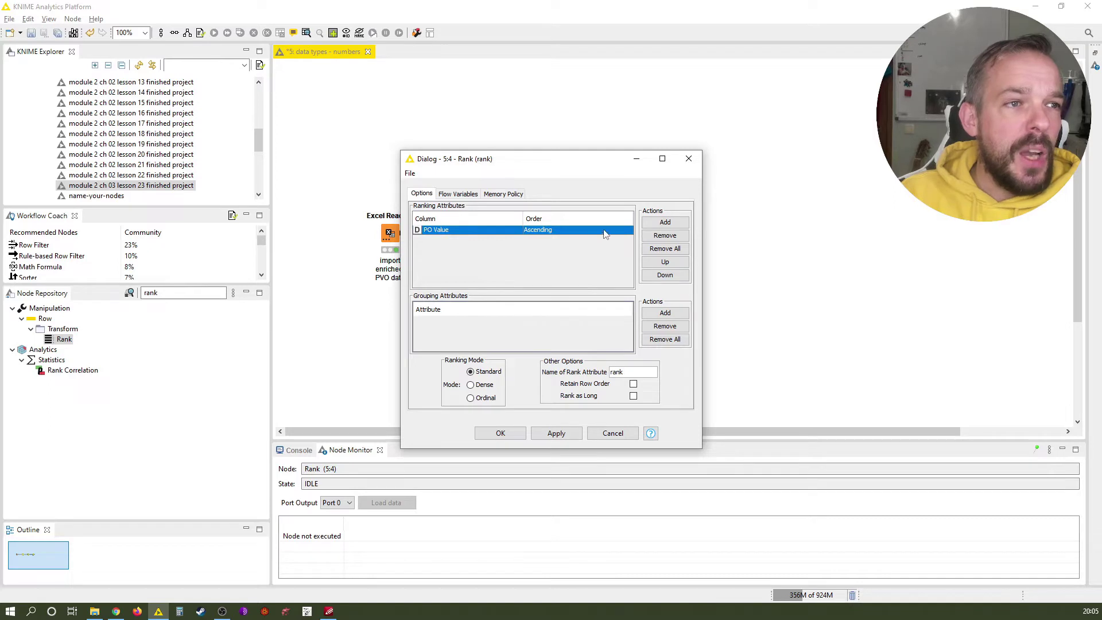
click(605, 236)
click(599, 248)
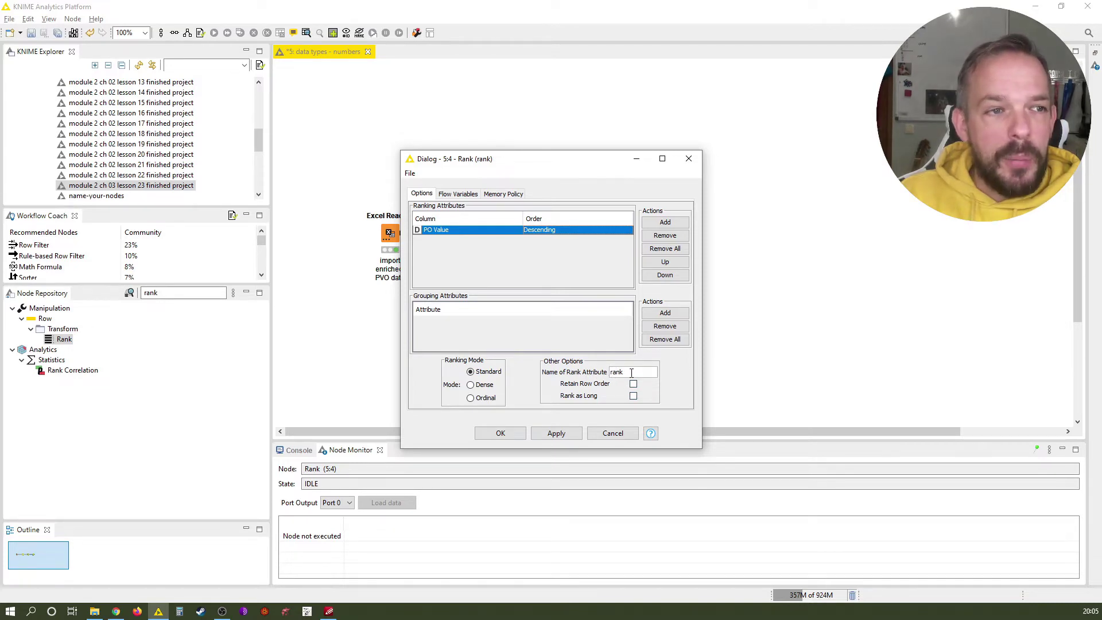
click(501, 434)
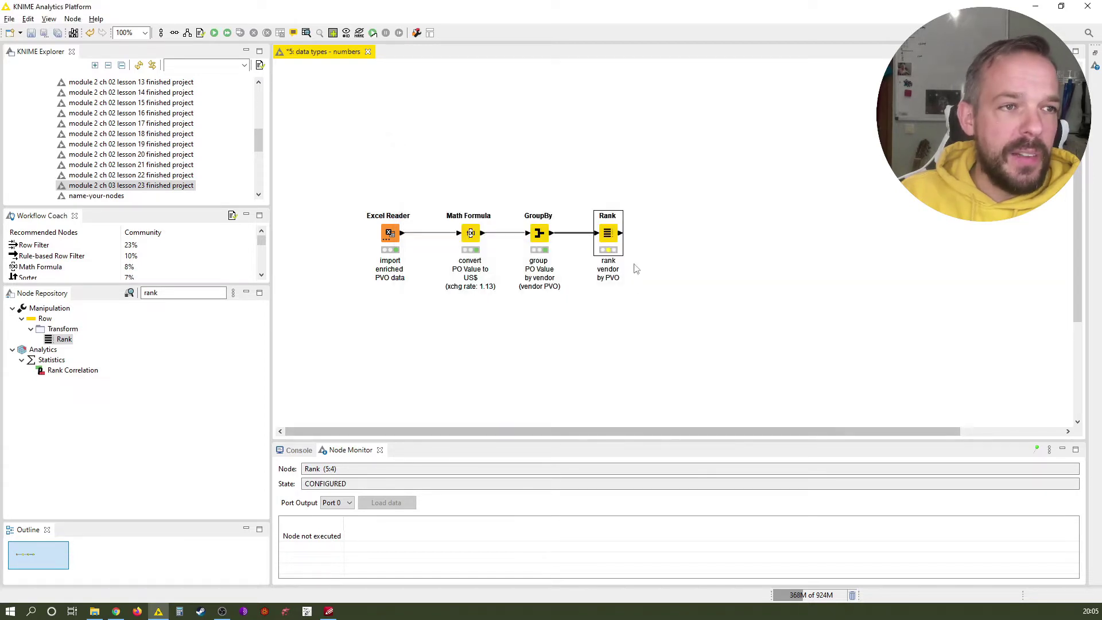
right_click(610, 237)
click(637, 252)
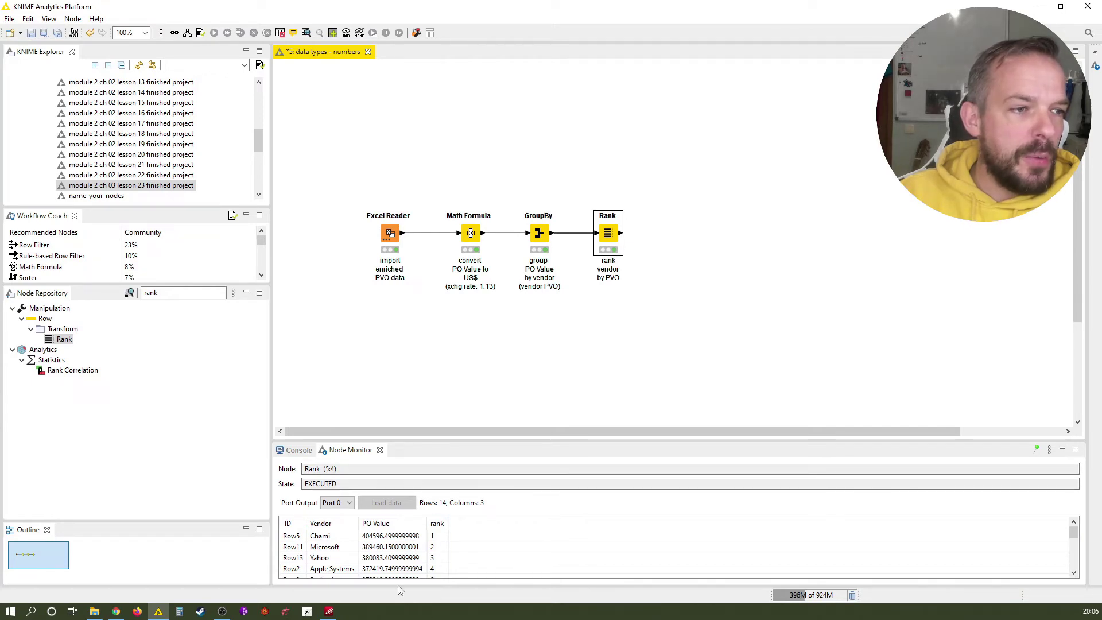
right_click(616, 232)
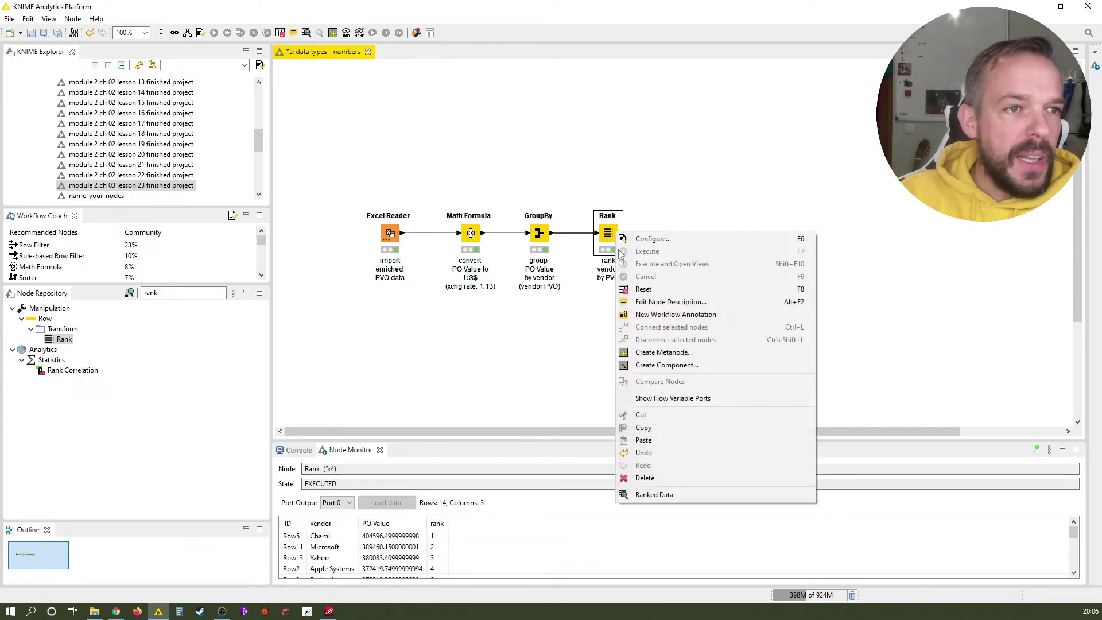
click(646, 494)
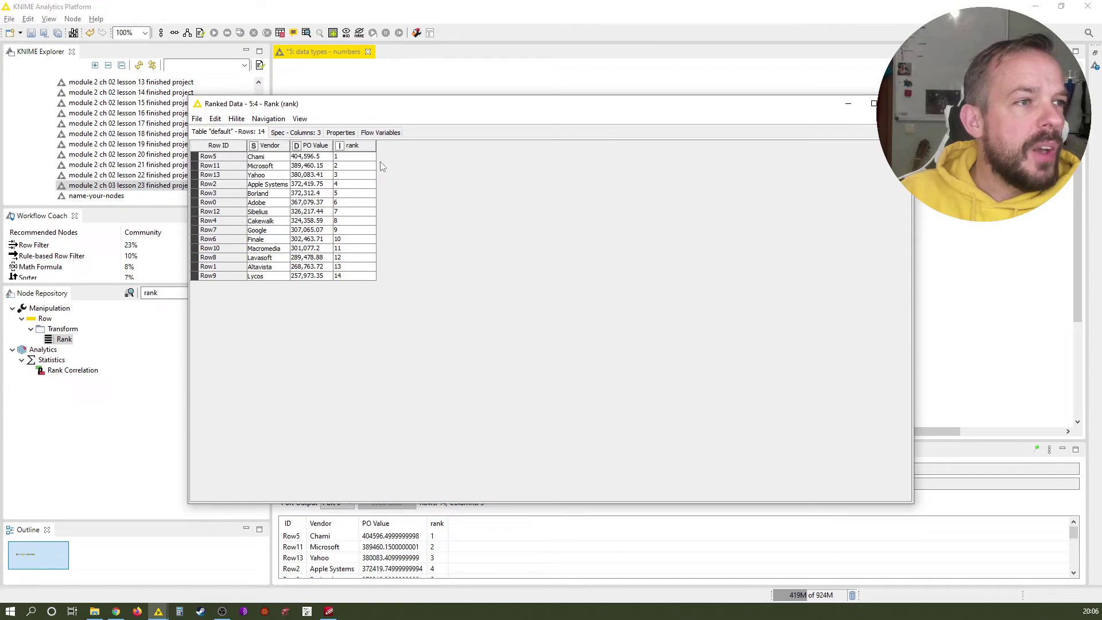
click(899, 103)
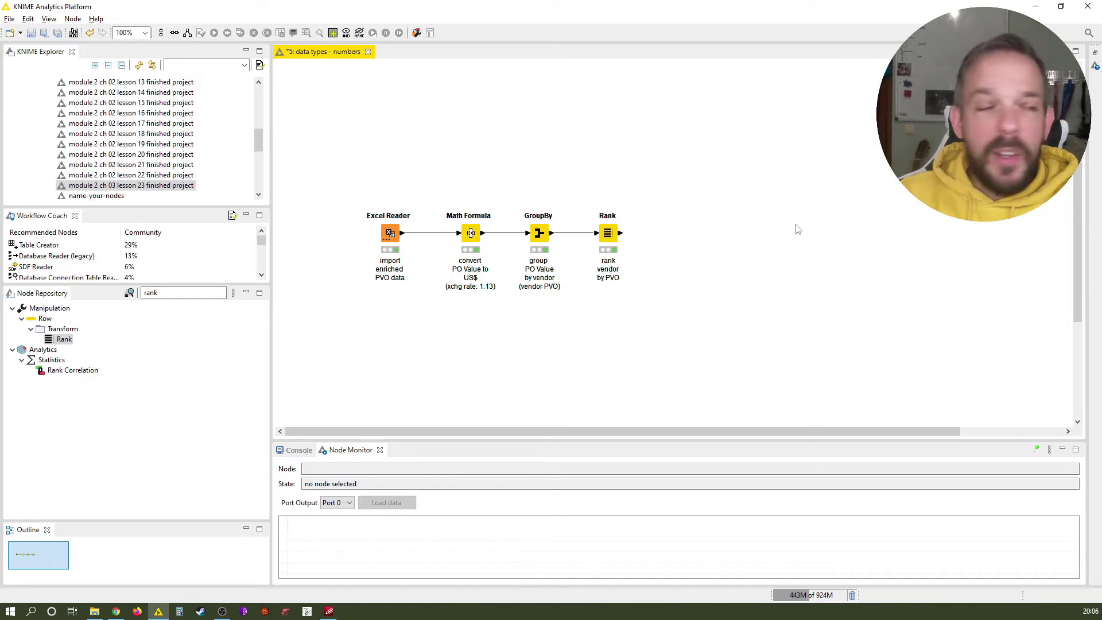
Add a Rule Engine node via a 'rule eng' search and connect Rank's output to it
double_click(189, 298)
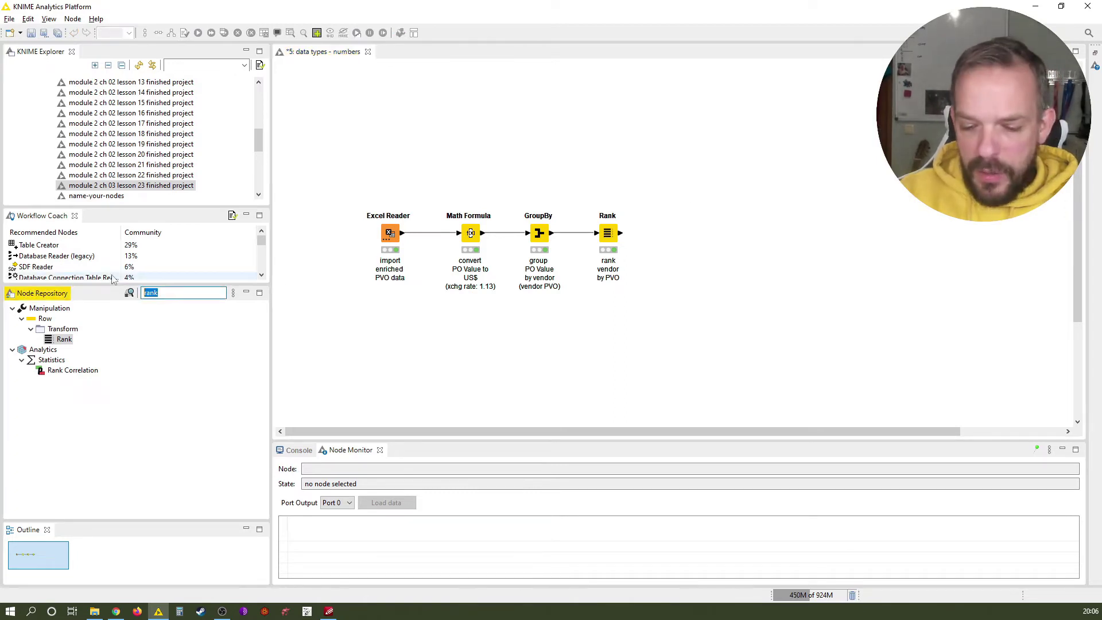
text(rule eng)
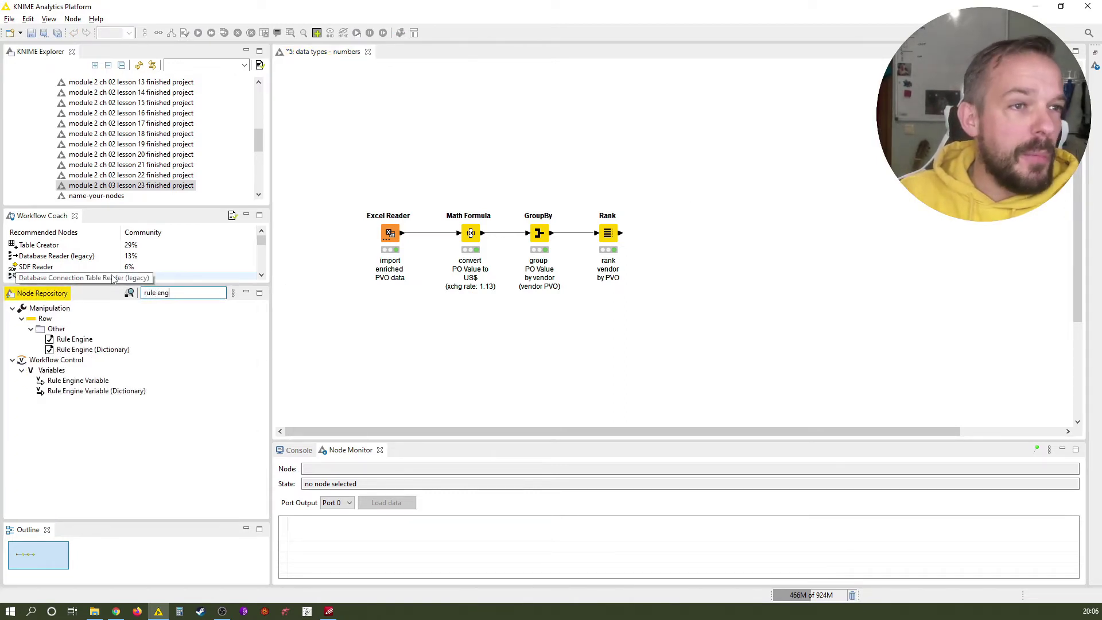
double_click(71, 339)
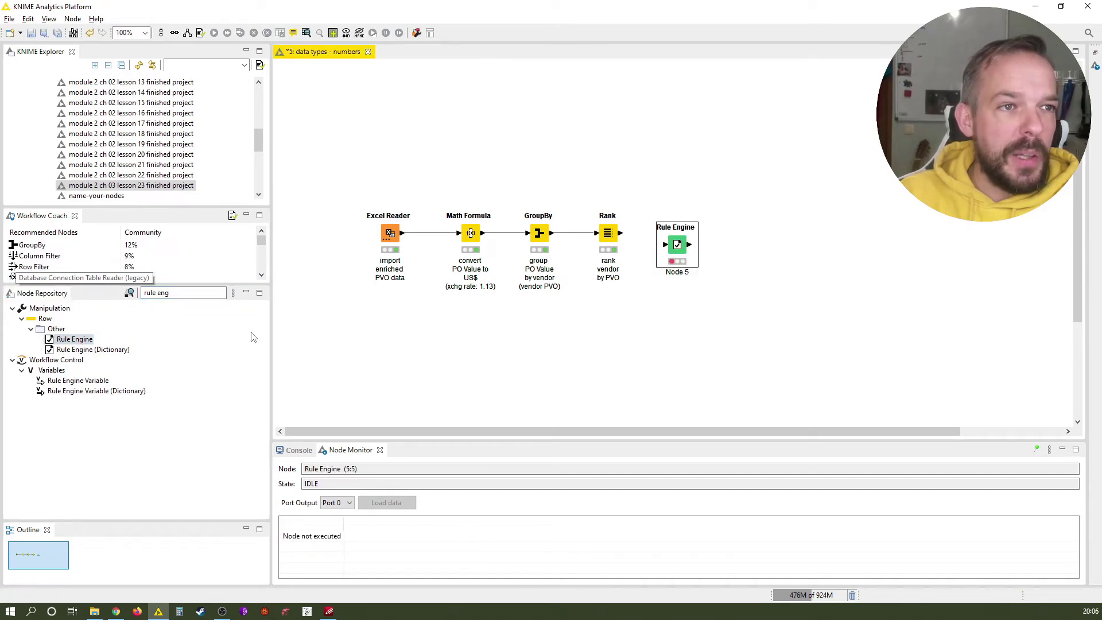
drag(620, 233, 676, 266)
click(682, 263)
Label the Rule Engine node 'label vendors with priority based on rank' over four lines
click(676, 263)
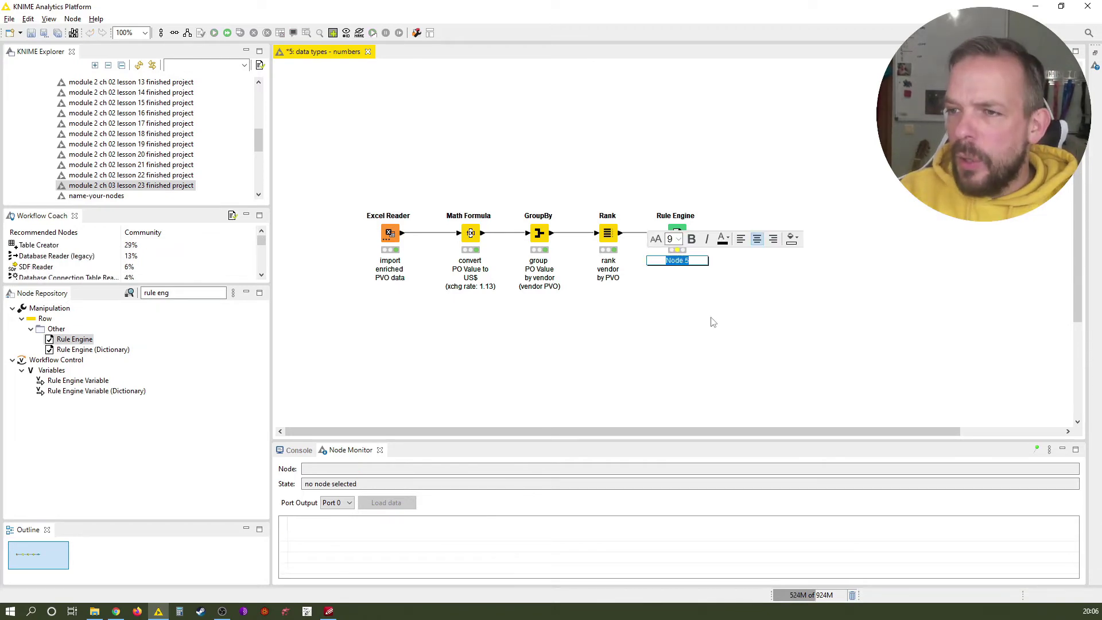
text(label vendors)
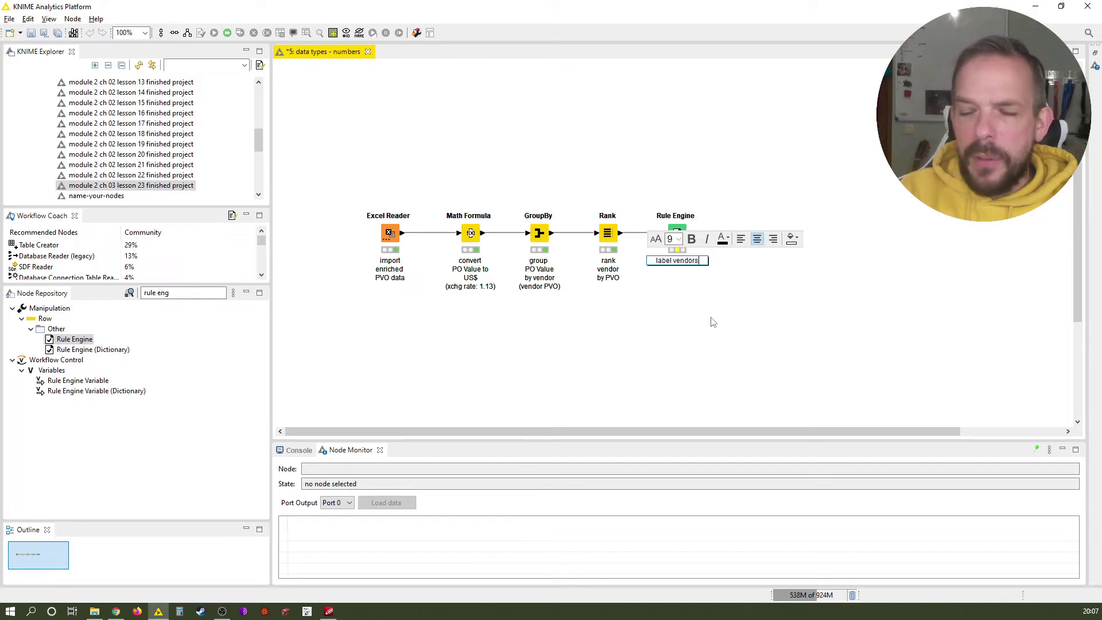
key(Return)
text(with priorit)
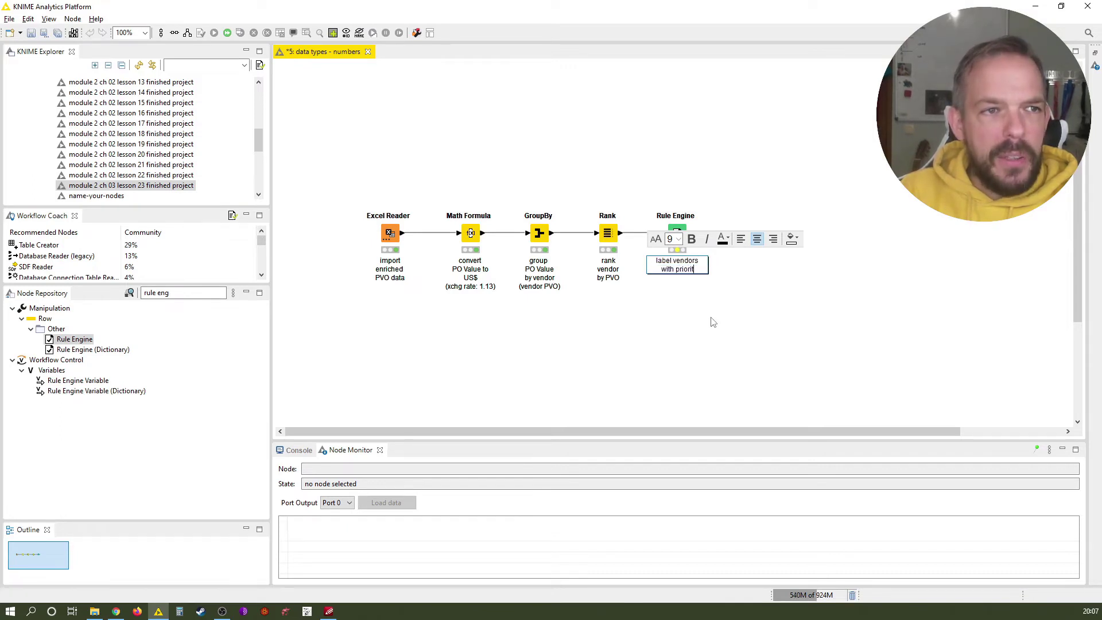
text(y)
key(Return)
text(based on)
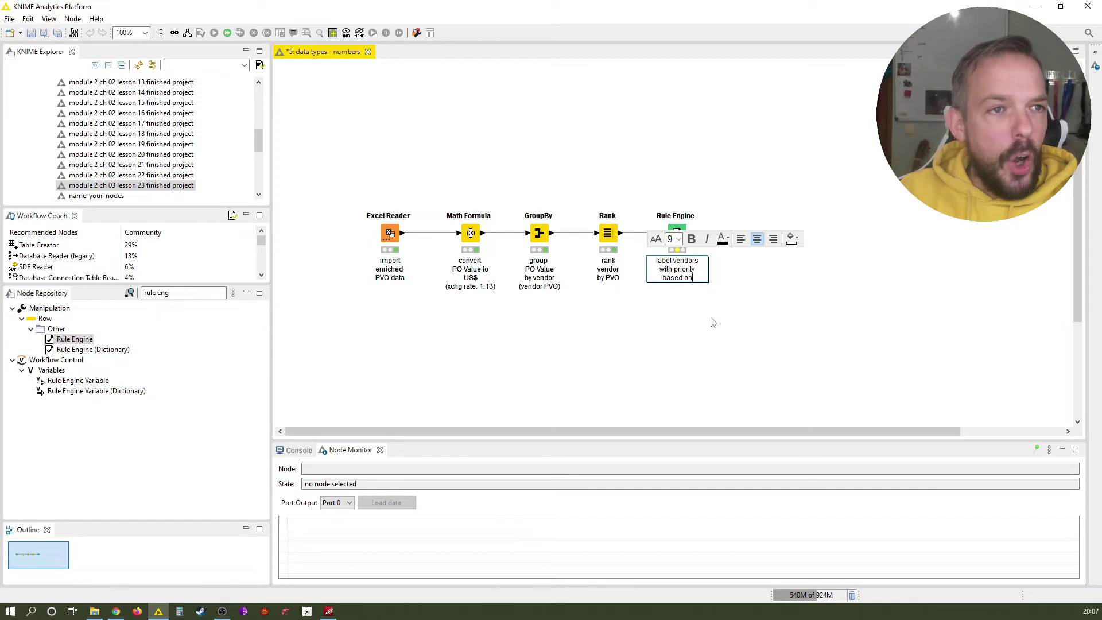
key(Return)
text(rank)
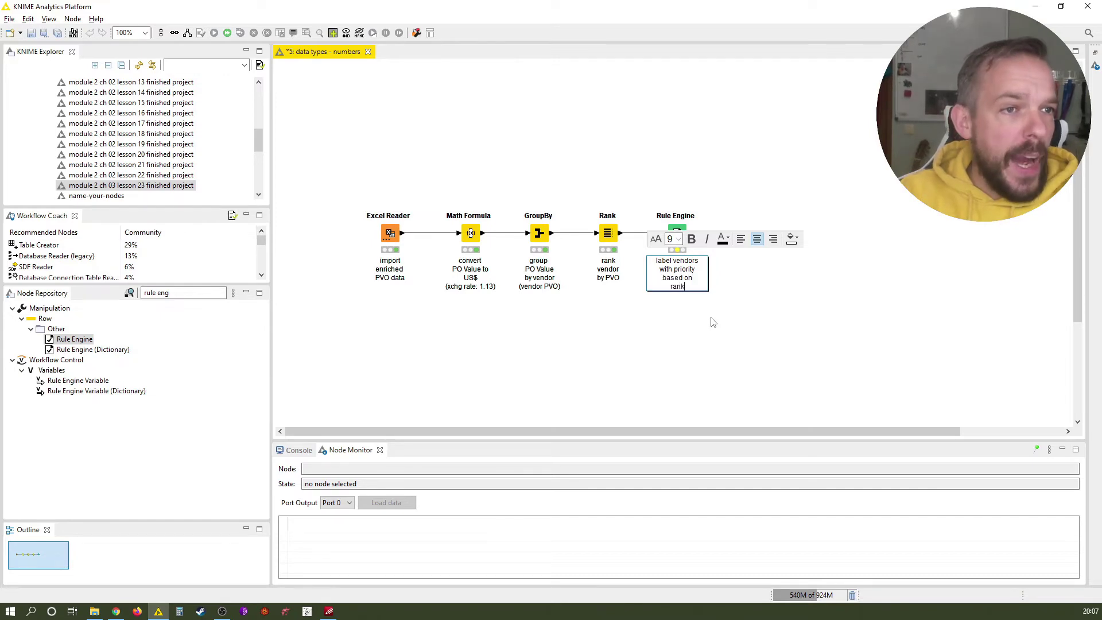
click(712, 322)
Write the rule $rank$ <= 5 => "Priority 1 Vendor" and name the appended column Vendor Priority
double_click(675, 231)
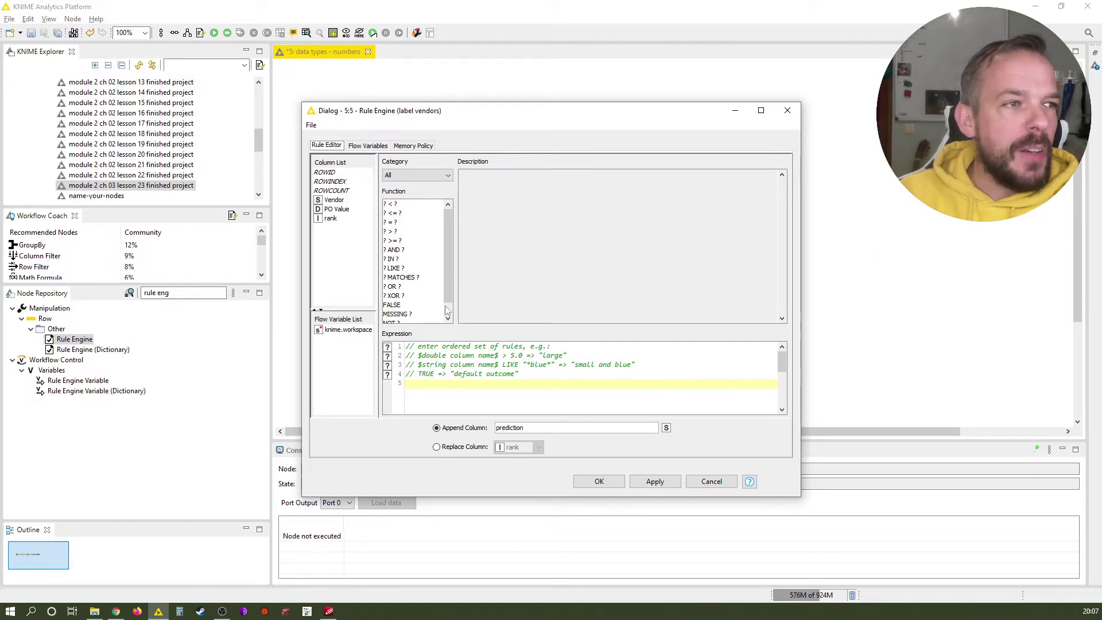
double_click(337, 220)
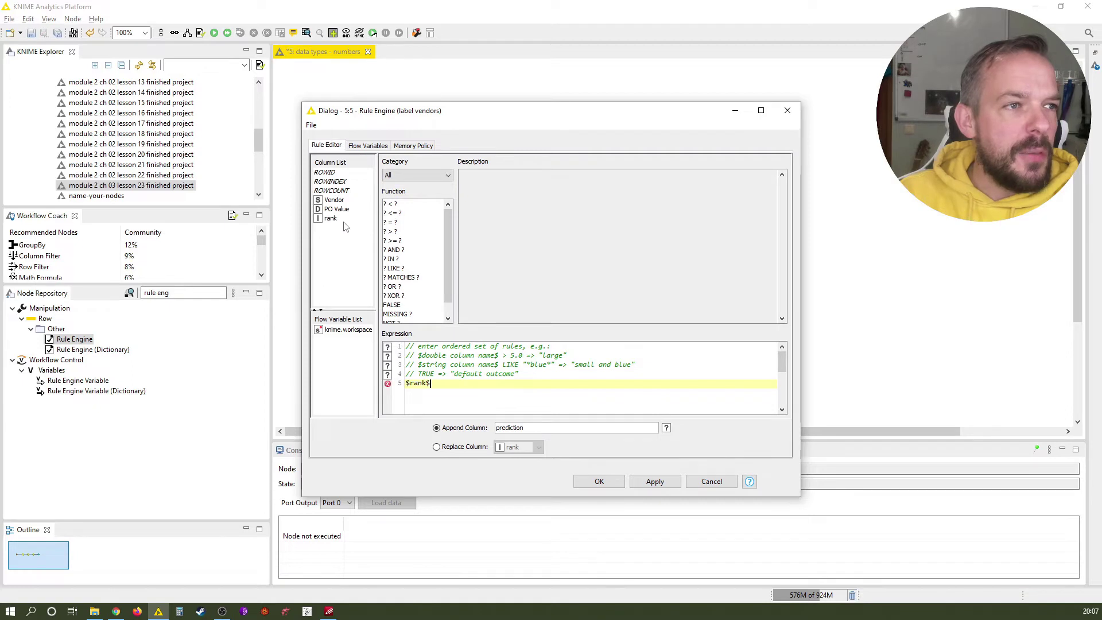
double_click(395, 214)
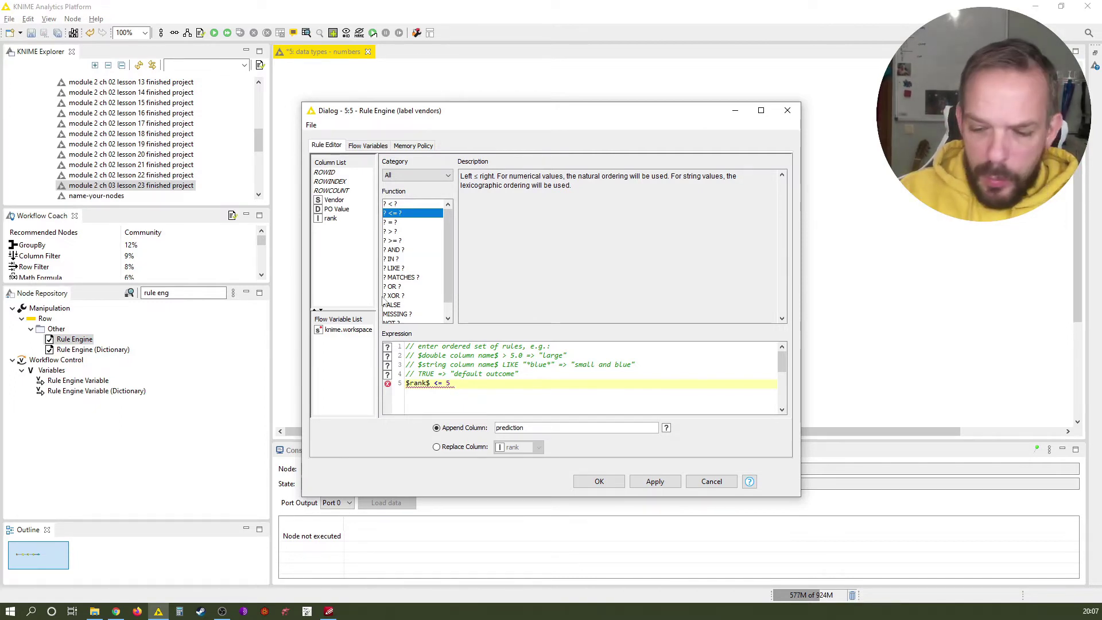
text("Privo)
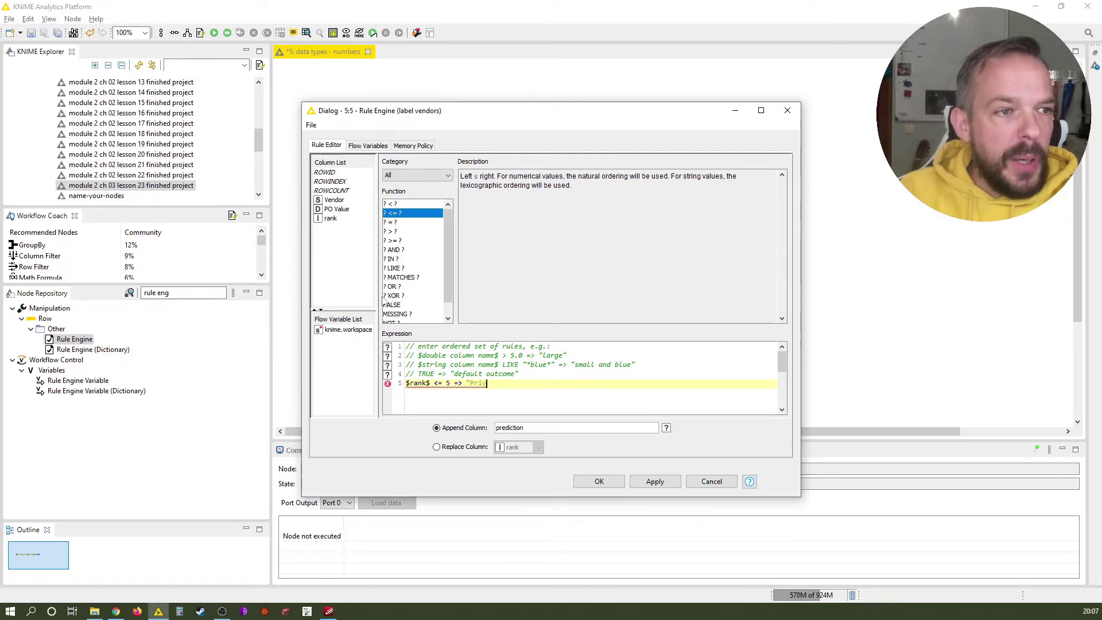
text(rity 1)
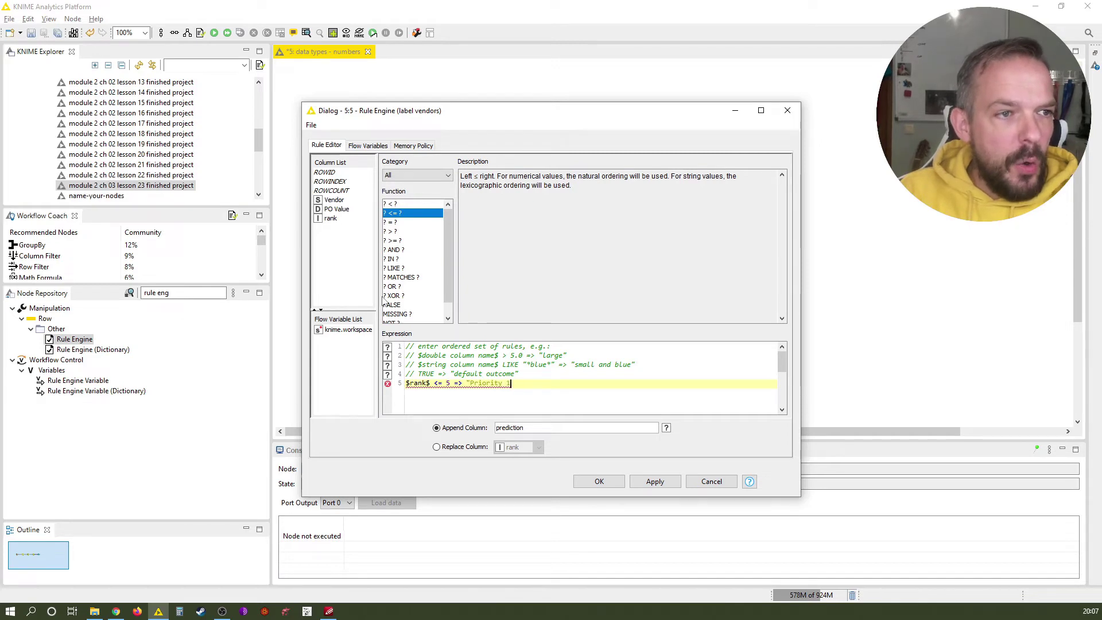
text( Vendor")
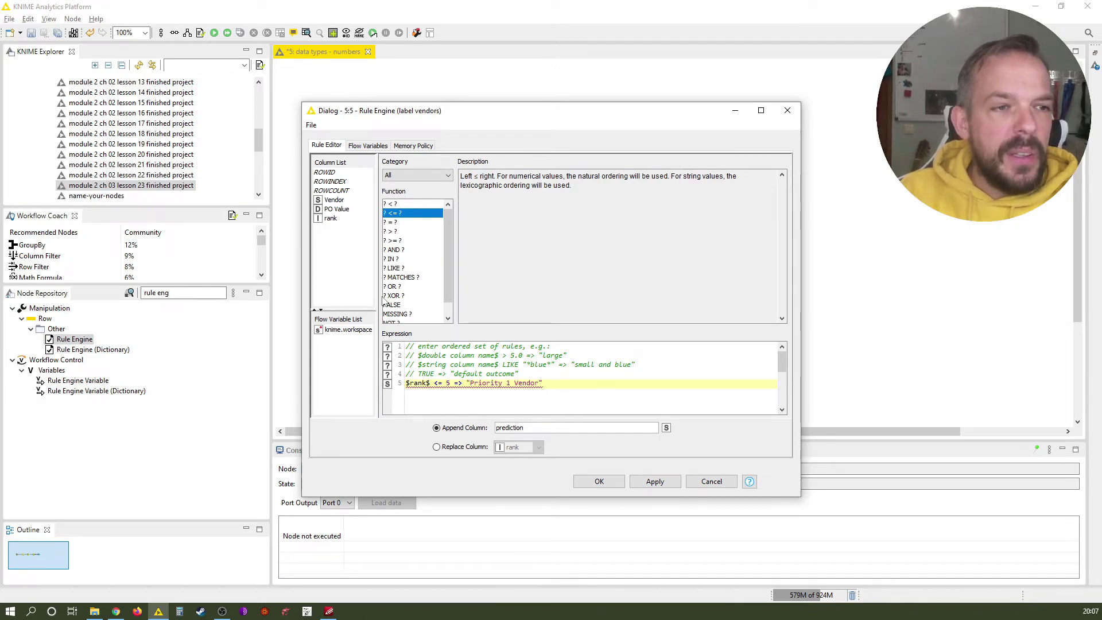
drag(550, 428, 445, 423)
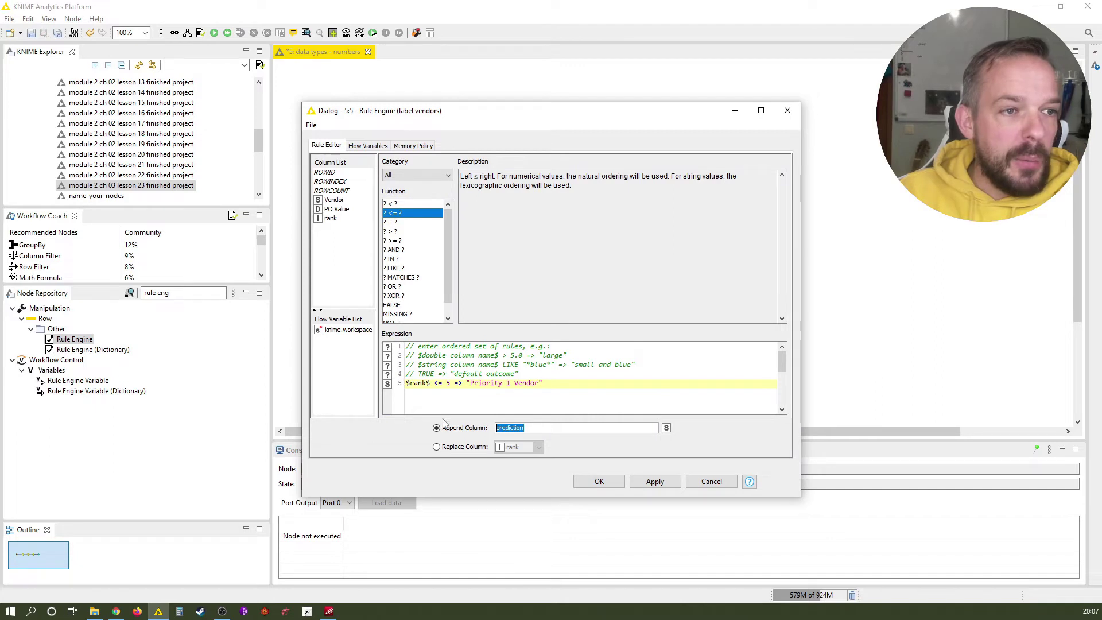
text(Vendor Priority)
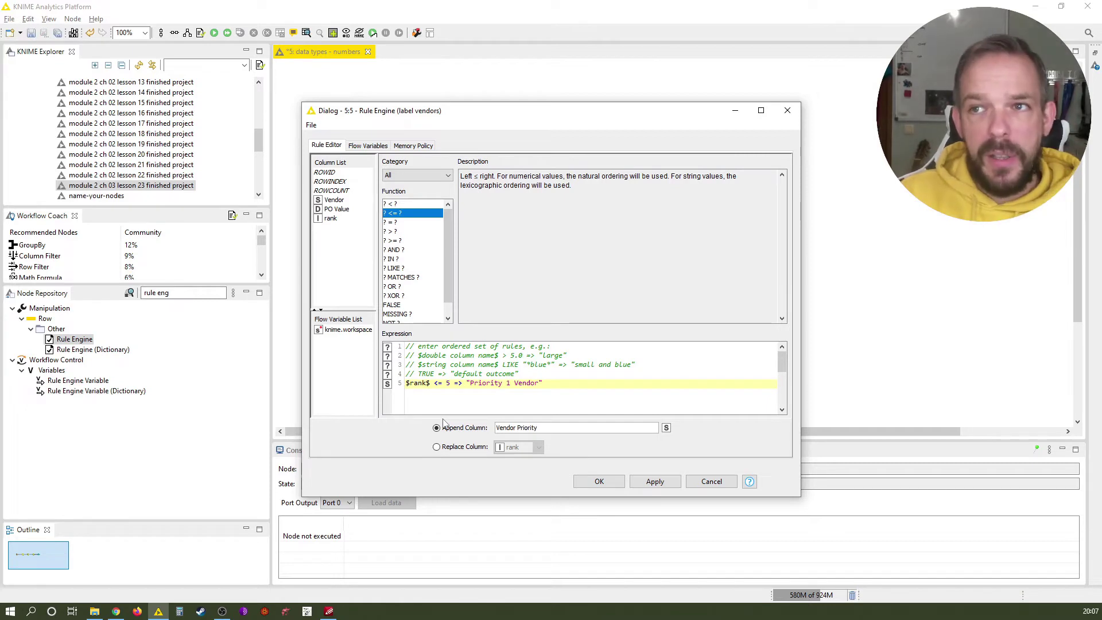
Add the default rule TRUE => "Priority 2 Vendor", correcting the mistyped arrow
click(548, 380)
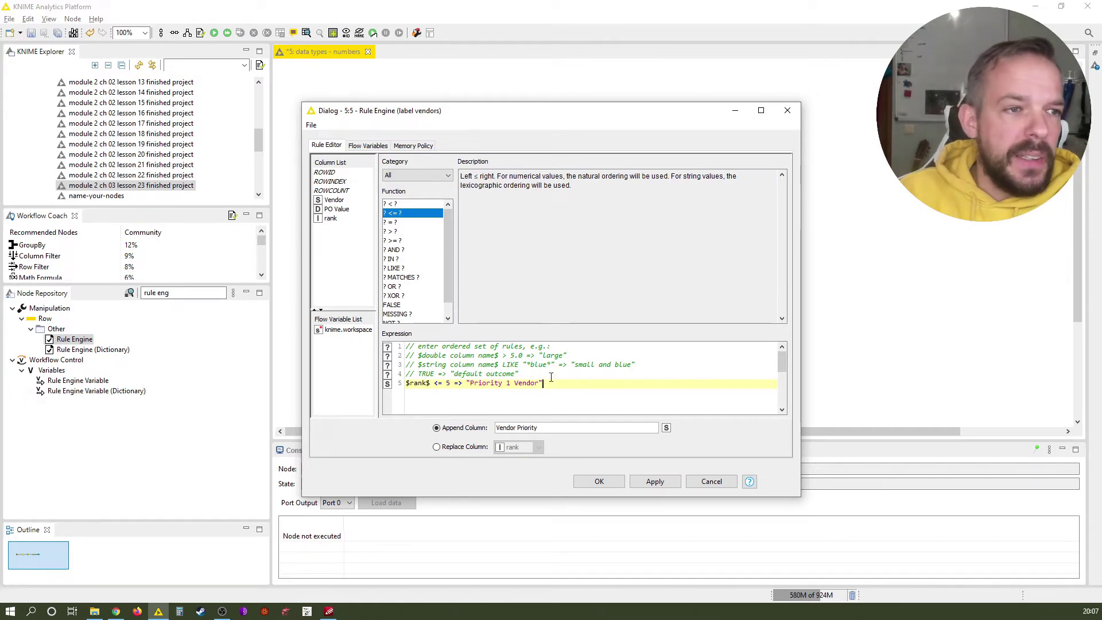
key(Return)
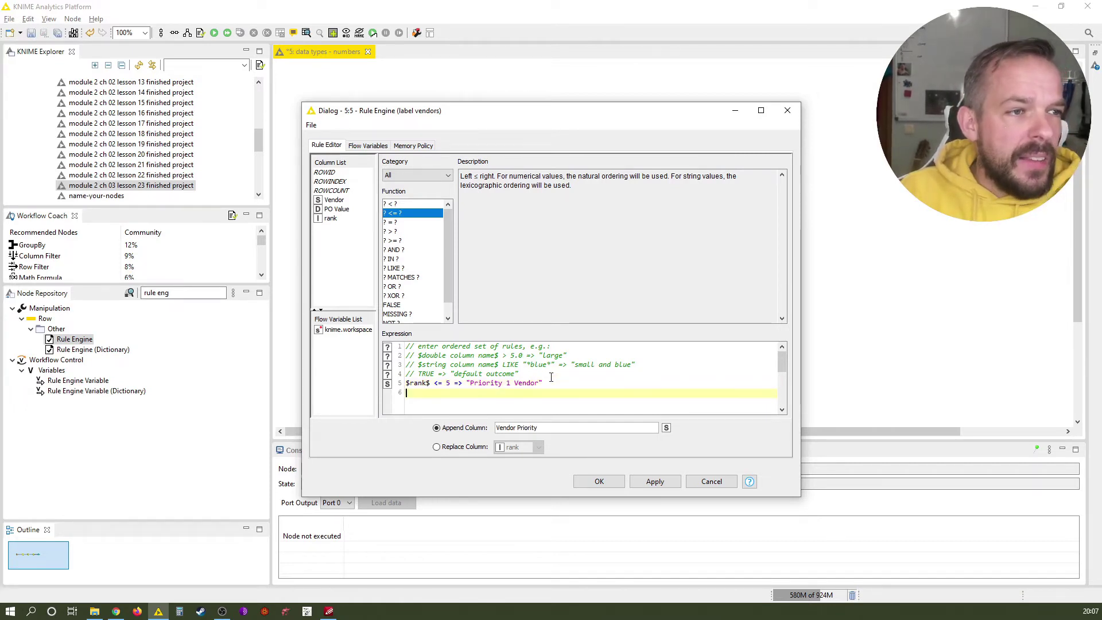
text(TRUE)
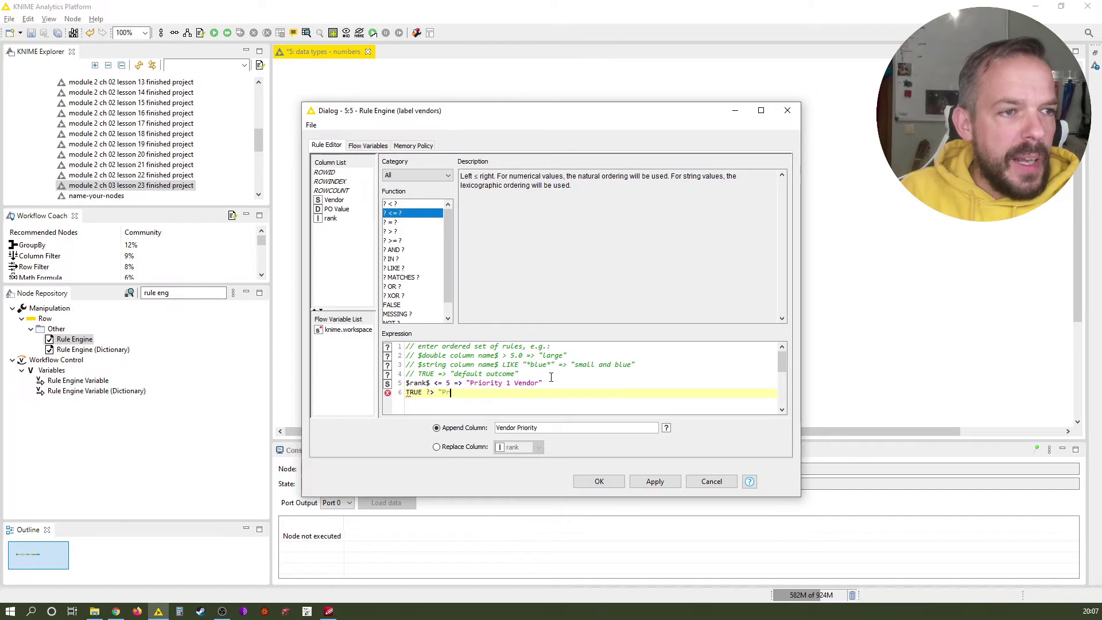
text(?> "Priority 2 Vend)
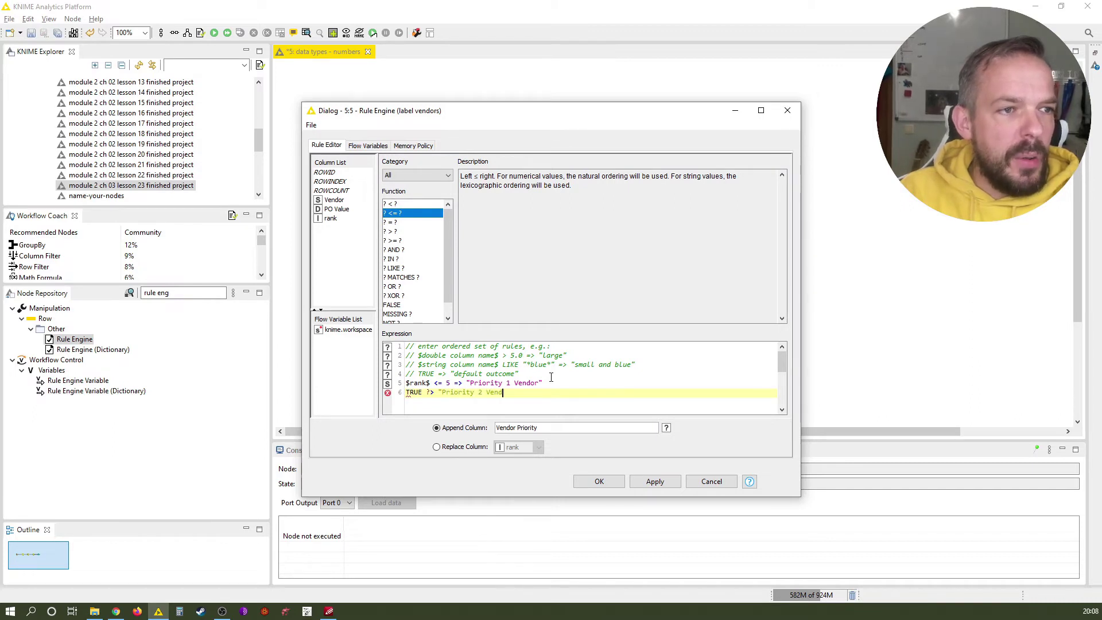
text(or")
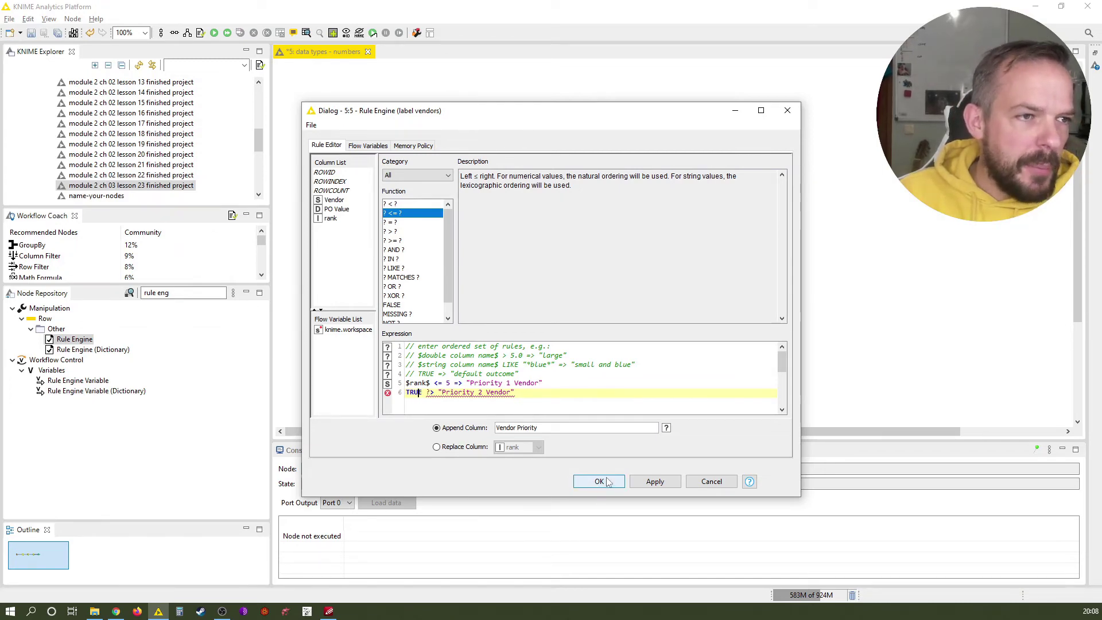
key(Right)
key(Right)
key(BackSpace)
text(=)
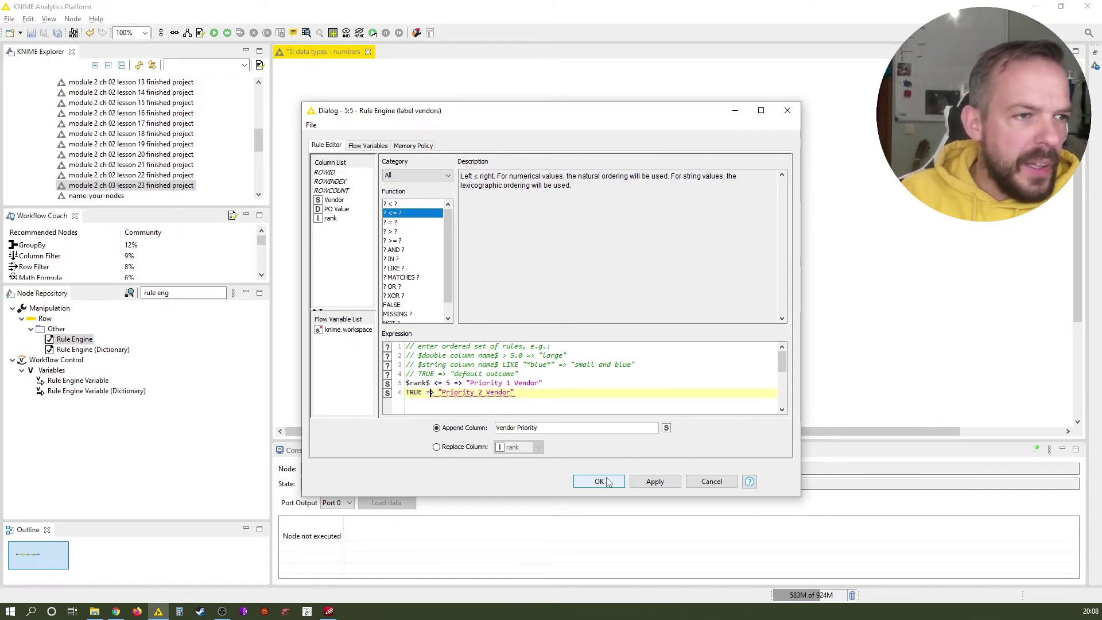
click(504, 408)
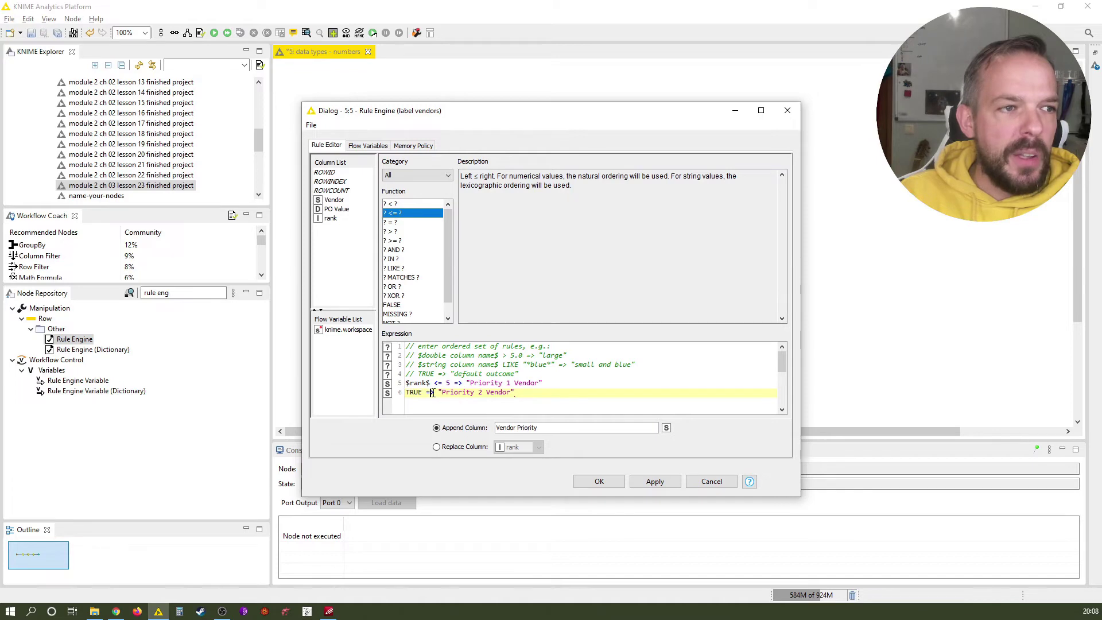
Save the Rule Engine settings and check its still-empty classified values output
click(599, 482)
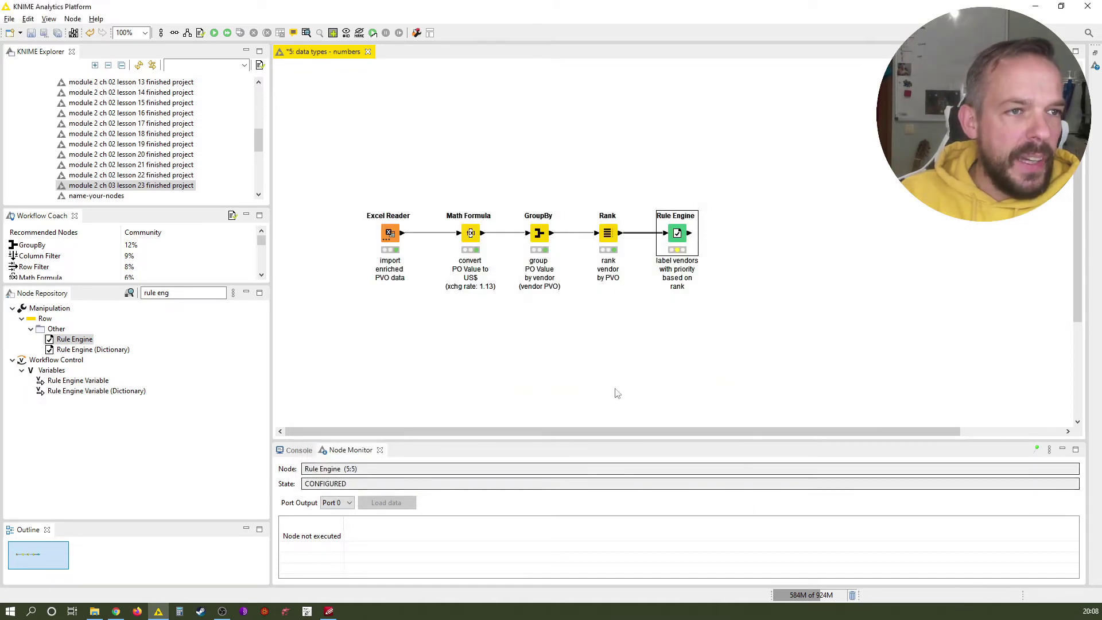
right_click(678, 231)
click(717, 491)
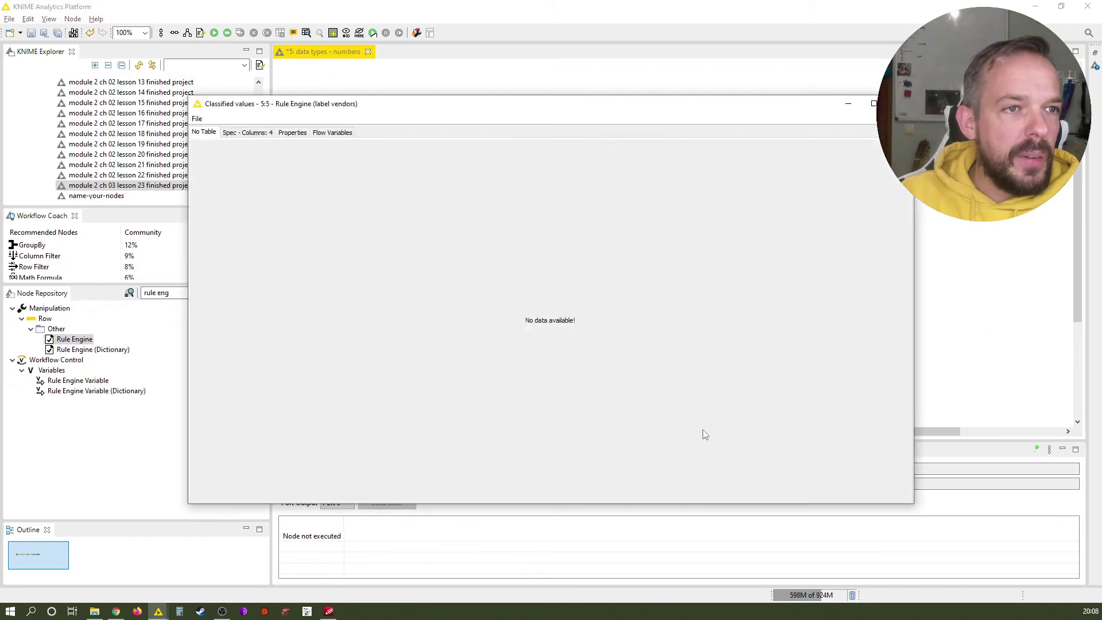
key(alt+F4)
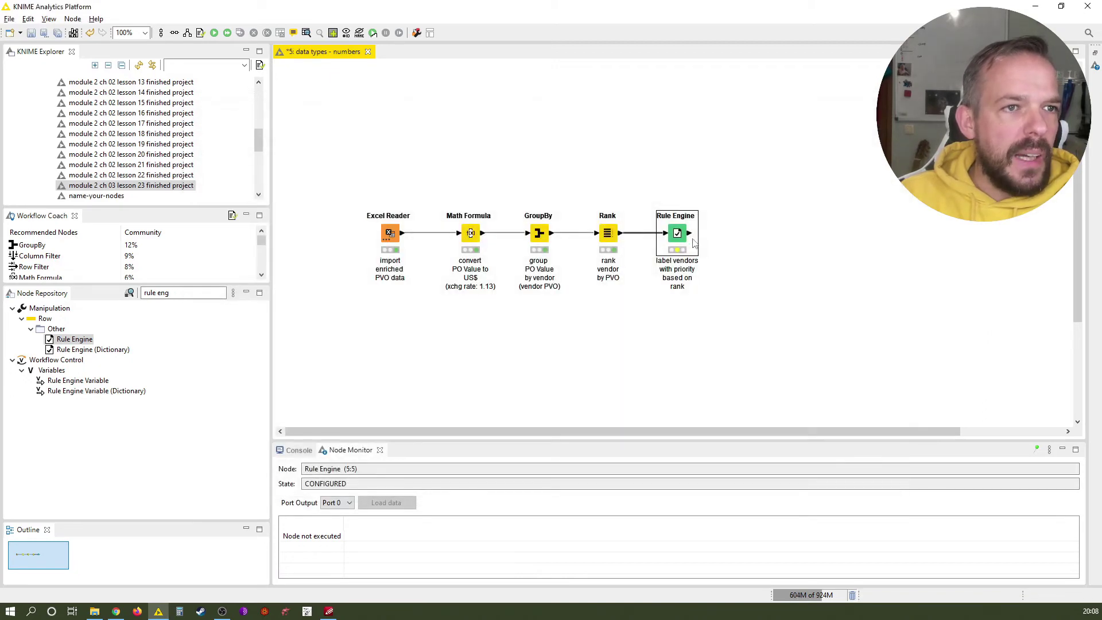
Execute the Rule Engine node and view its classified values table of vendor priorities
right_click(683, 235)
click(714, 255)
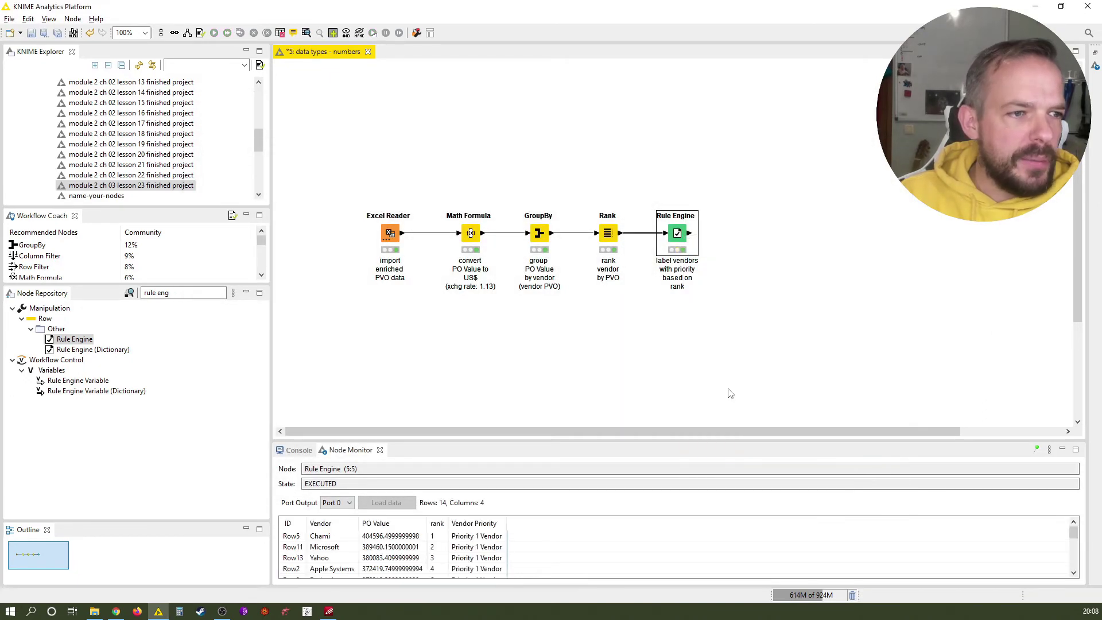
right_click(672, 234)
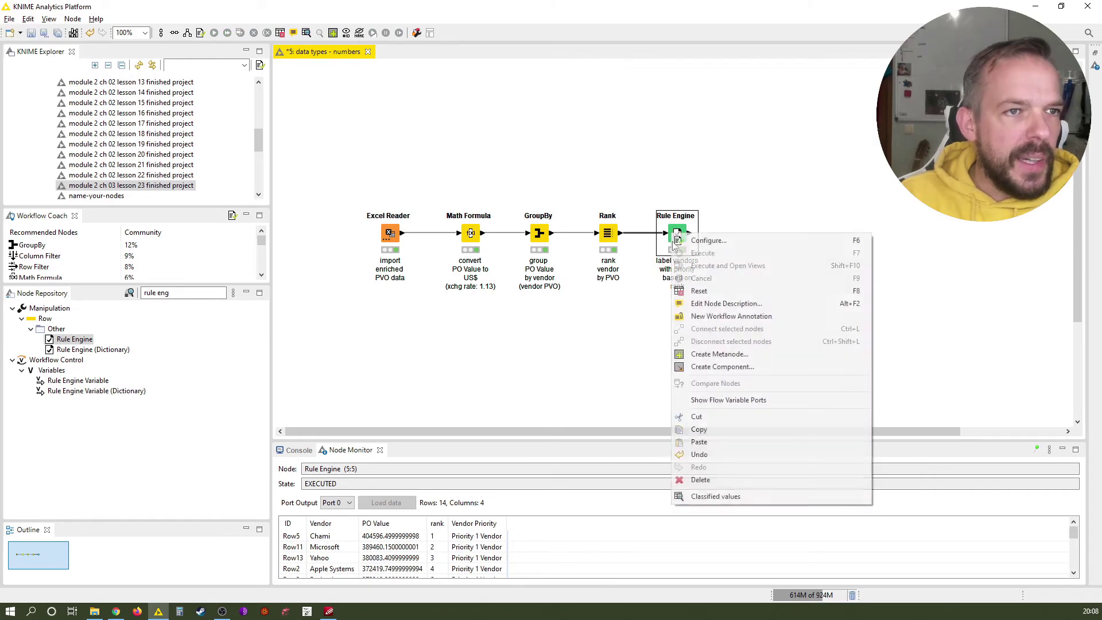
click(718, 494)
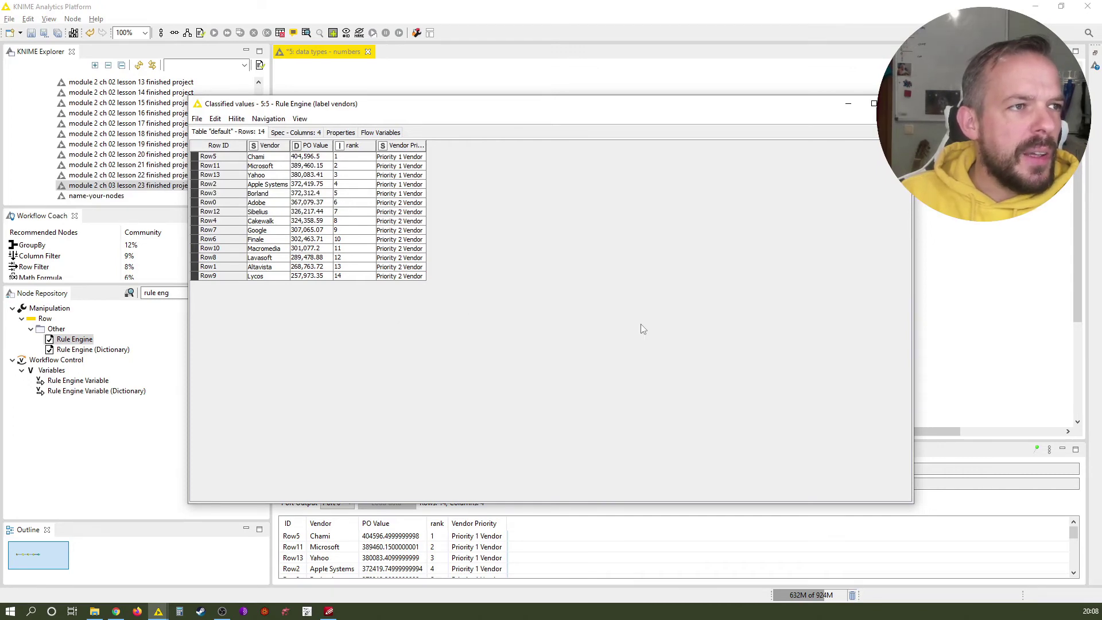
Close the classified values table to return to the workflow
click(900, 104)
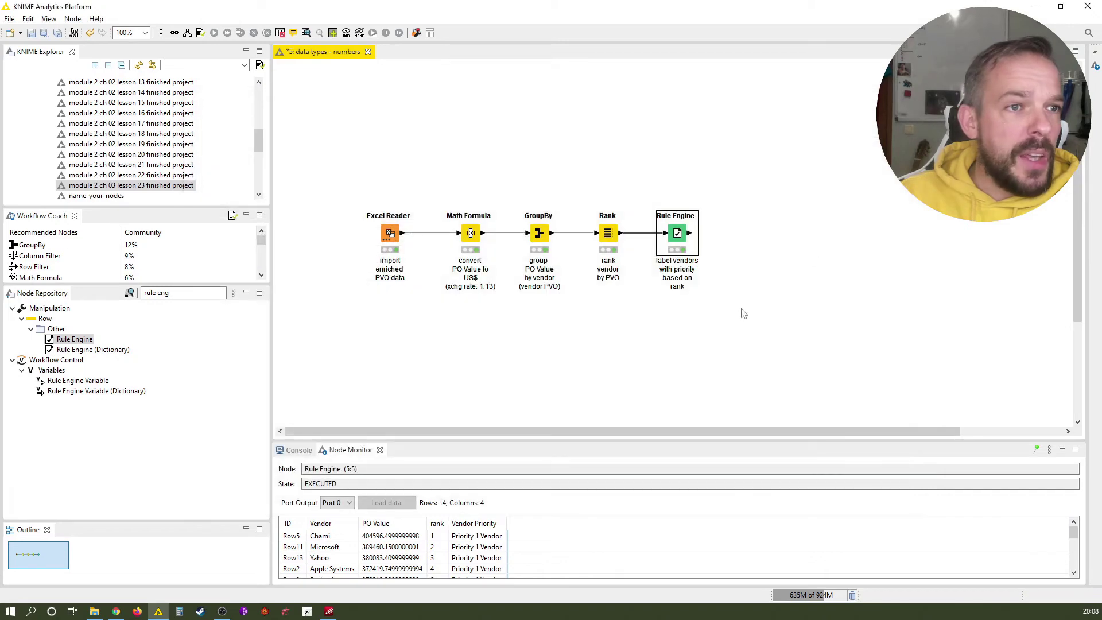